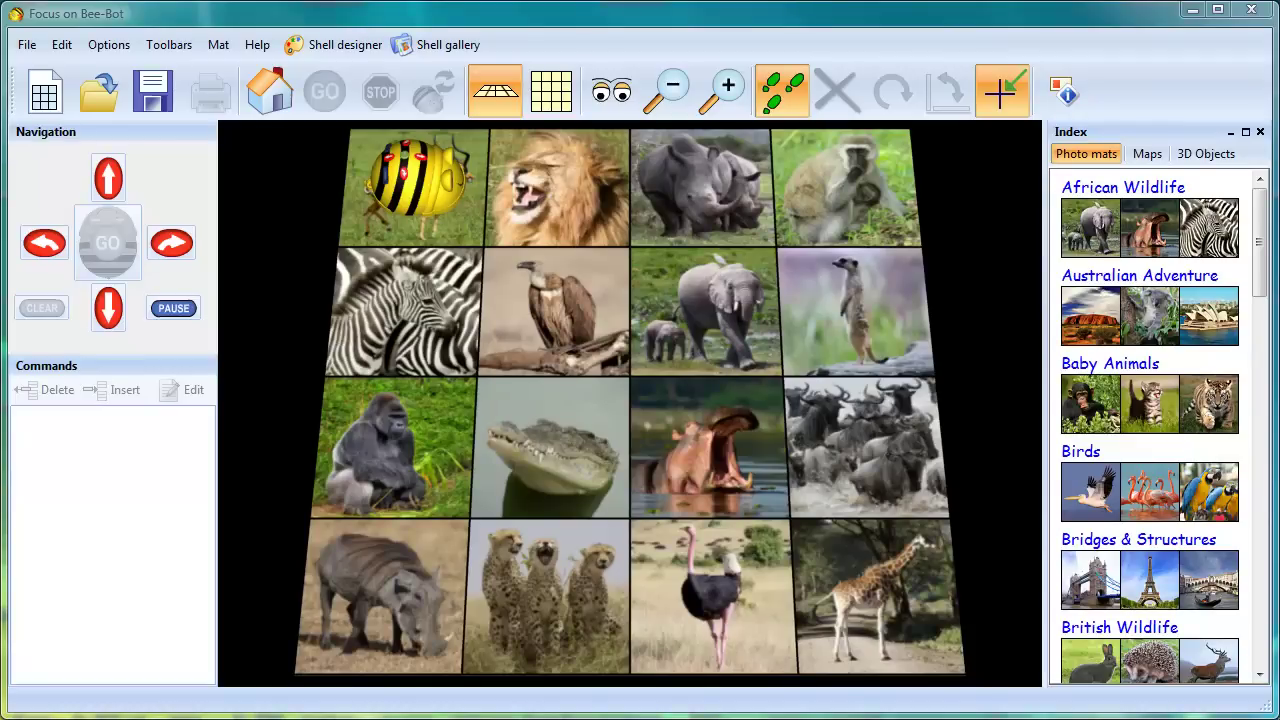
Tilt the 3D view and browse the Birds, Baby Animals, Bridges & Structures and Fruit photo mats
{"action": "left_click_drag", "start_coordinate": [926, 536], "coordinate": [859, 534]}
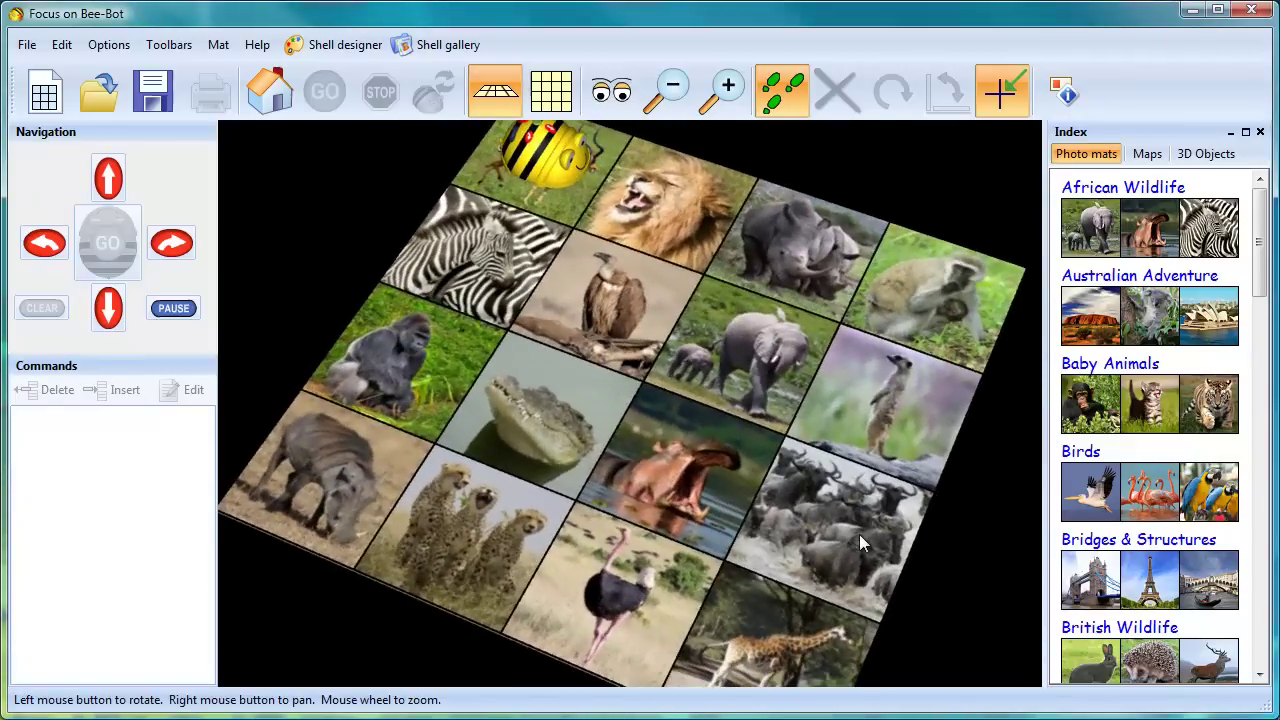
{"action": "left_click", "coordinate": [1113, 506]}
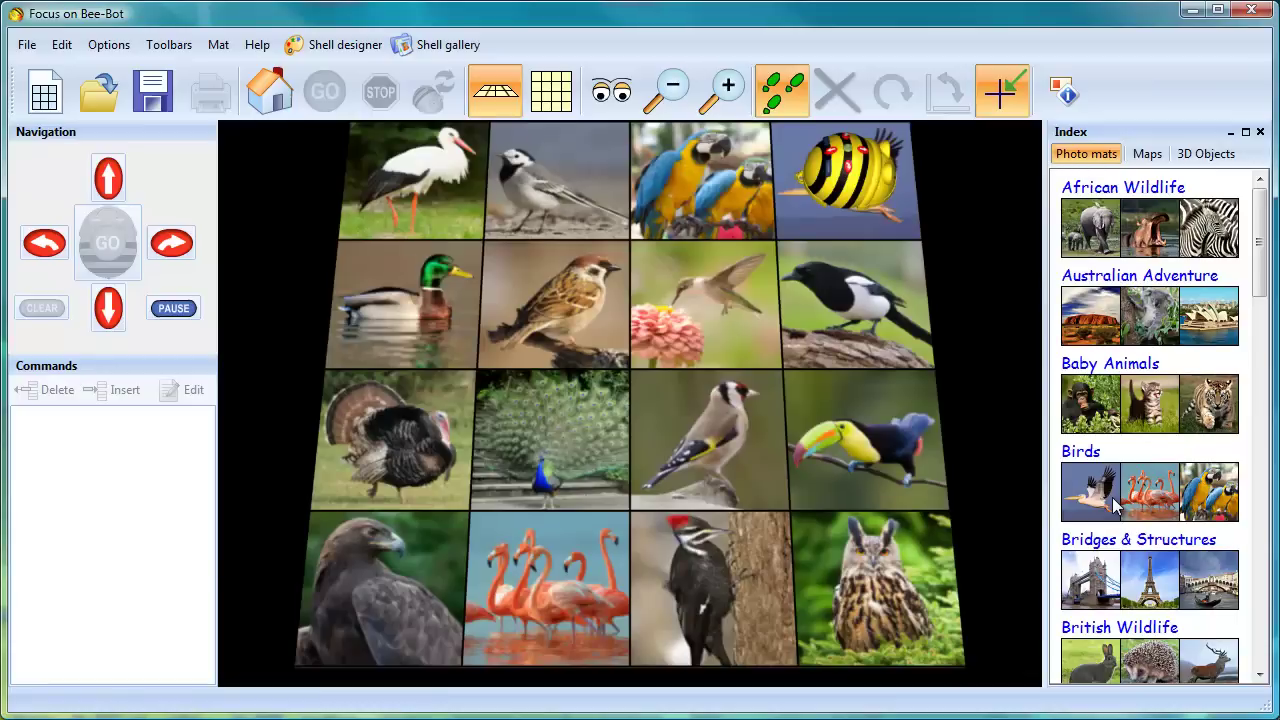
{"action": "left_click", "coordinate": [1117, 401]}
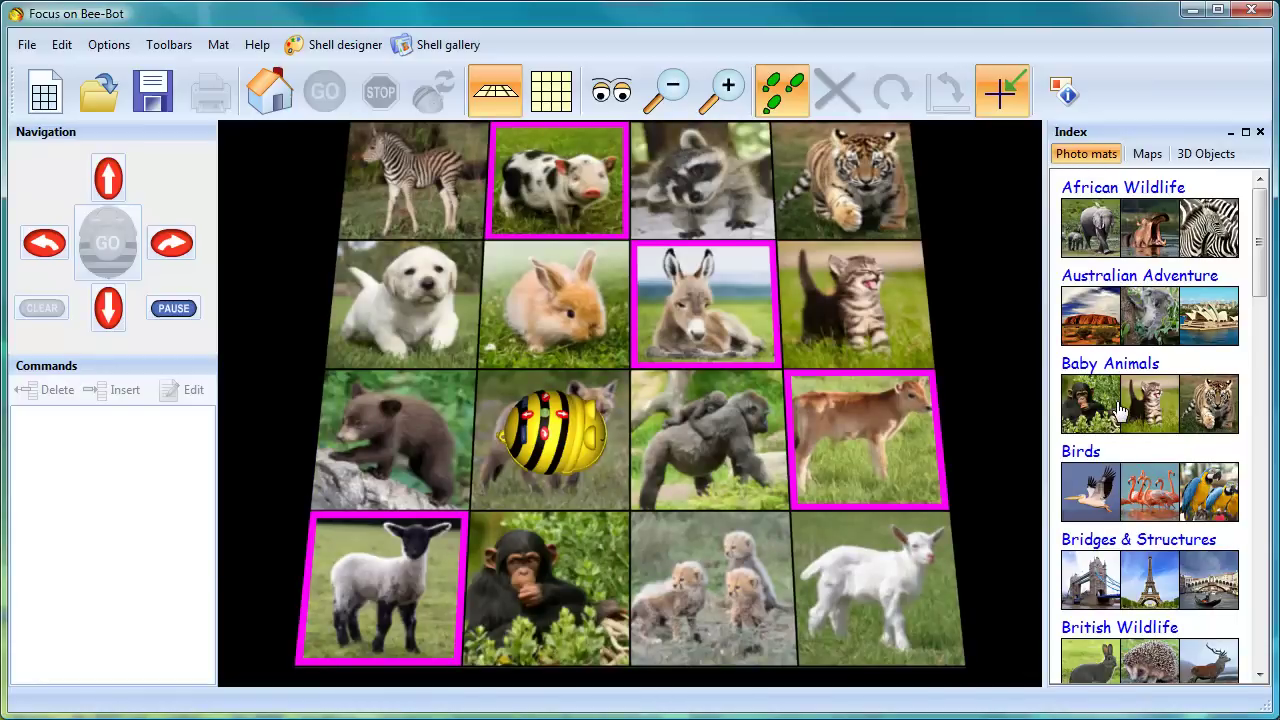
{"action": "left_click", "coordinate": [1145, 598]}
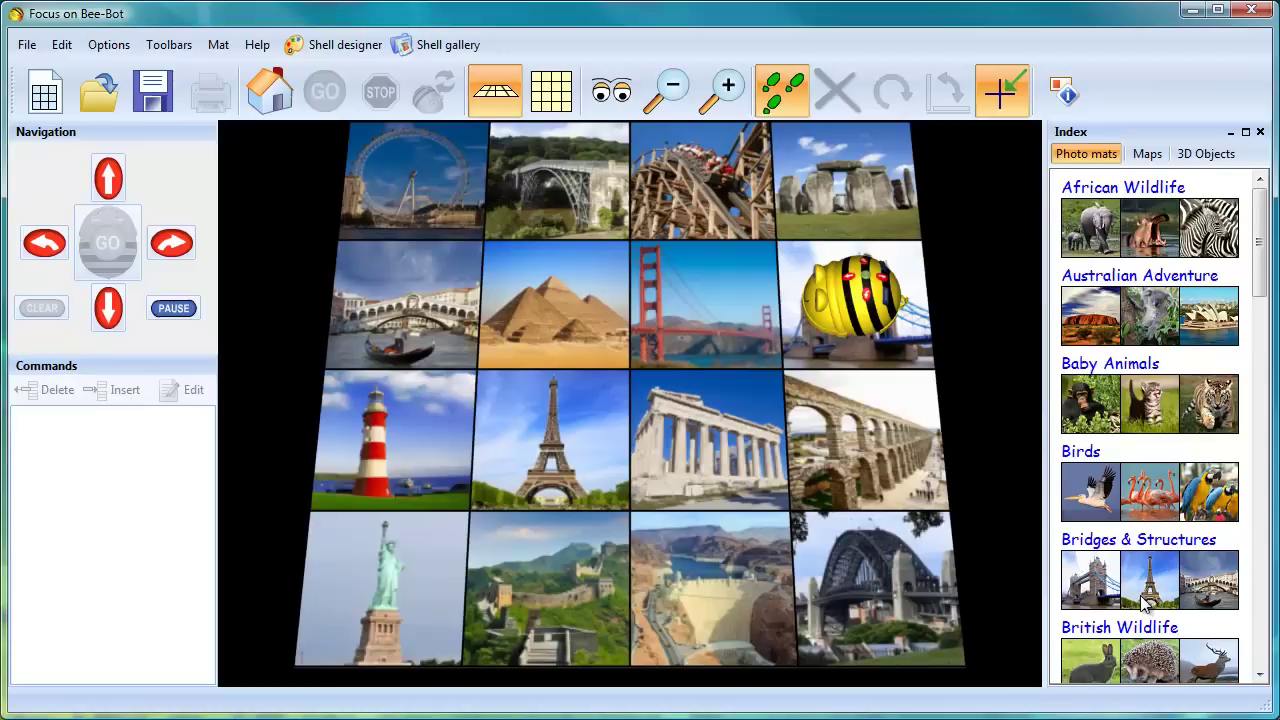
{"action": "scroll", "coordinate": [1145, 598], "scroll_direction": "down", "scroll_amount": 5}
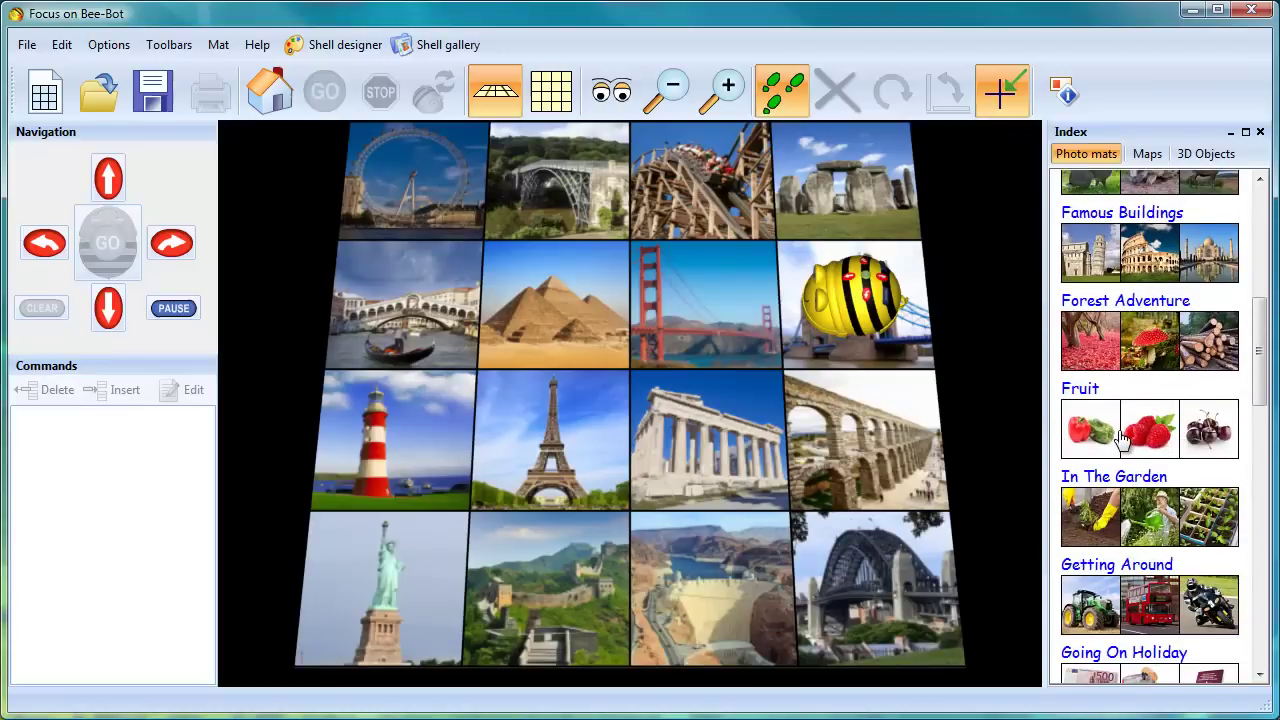
{"action": "left_click", "coordinate": [1122, 437]}
{"action": "scroll", "coordinate": [1122, 437], "scroll_direction": "down", "scroll_amount": 3}
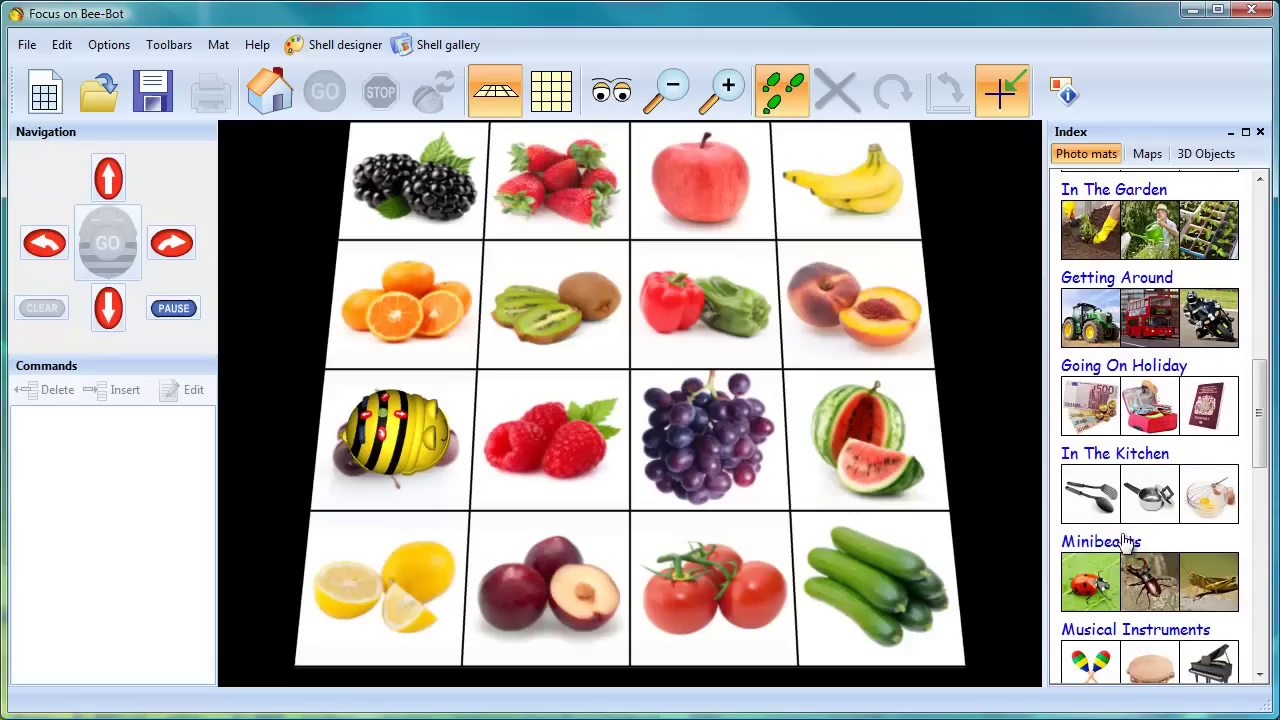
Load the Vegetables activity mat and play its spoken instructions about leeks, runner beans, peas and red cabbage
{"action": "left_click", "coordinate": [1136, 592]}
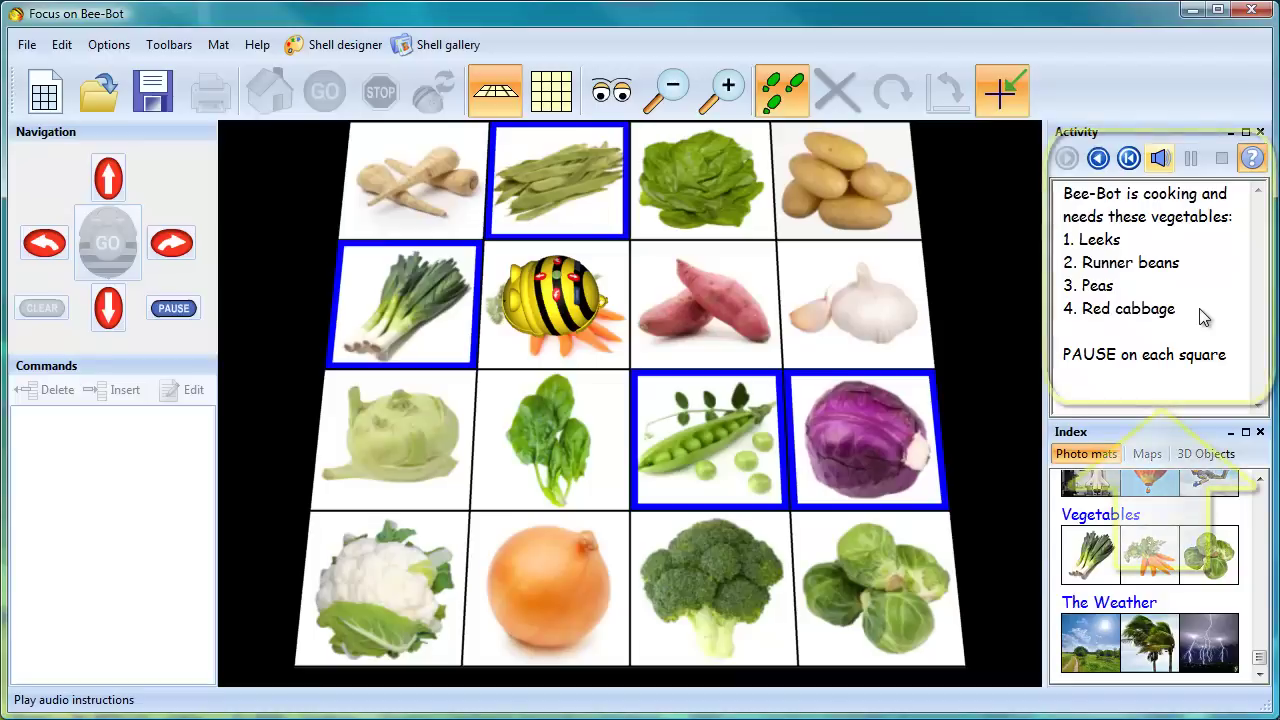
{"action": "left_click", "coordinate": [1160, 160]}
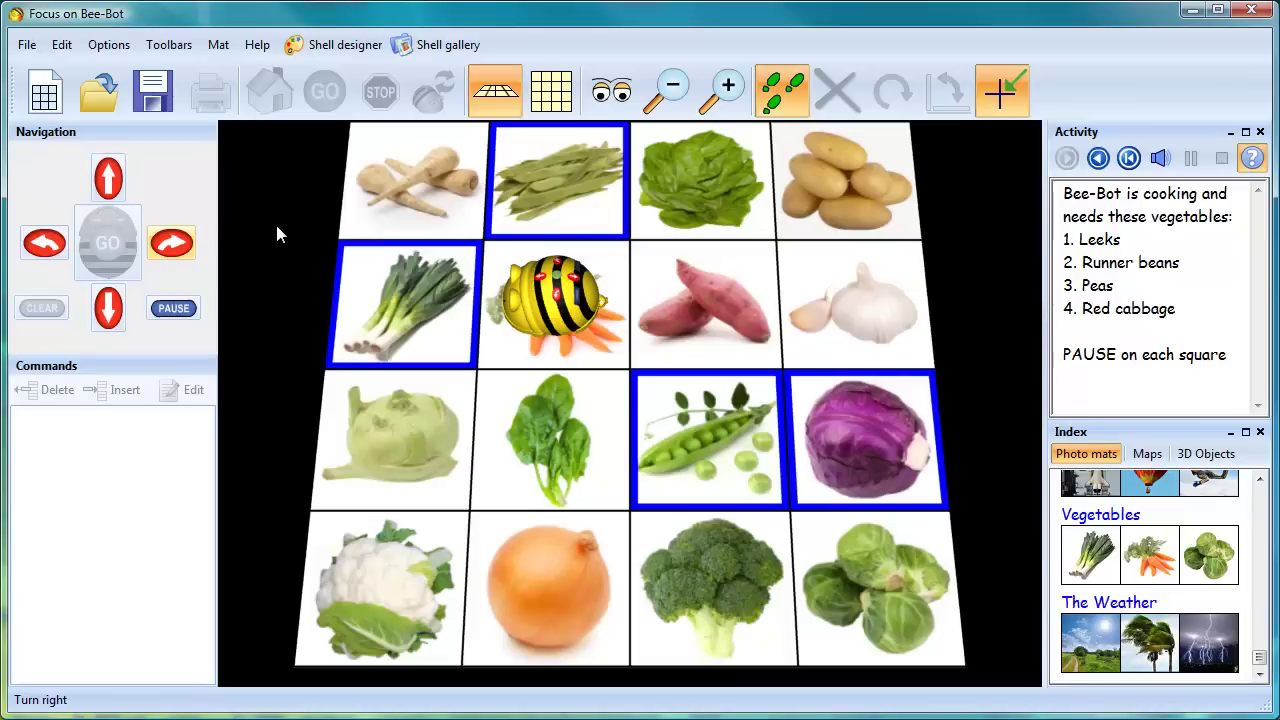
Enter forward moves and right turns so Bee-Bot pauses on the leeks, then the runner beans
{"action": "left_click", "coordinate": [108, 178]}
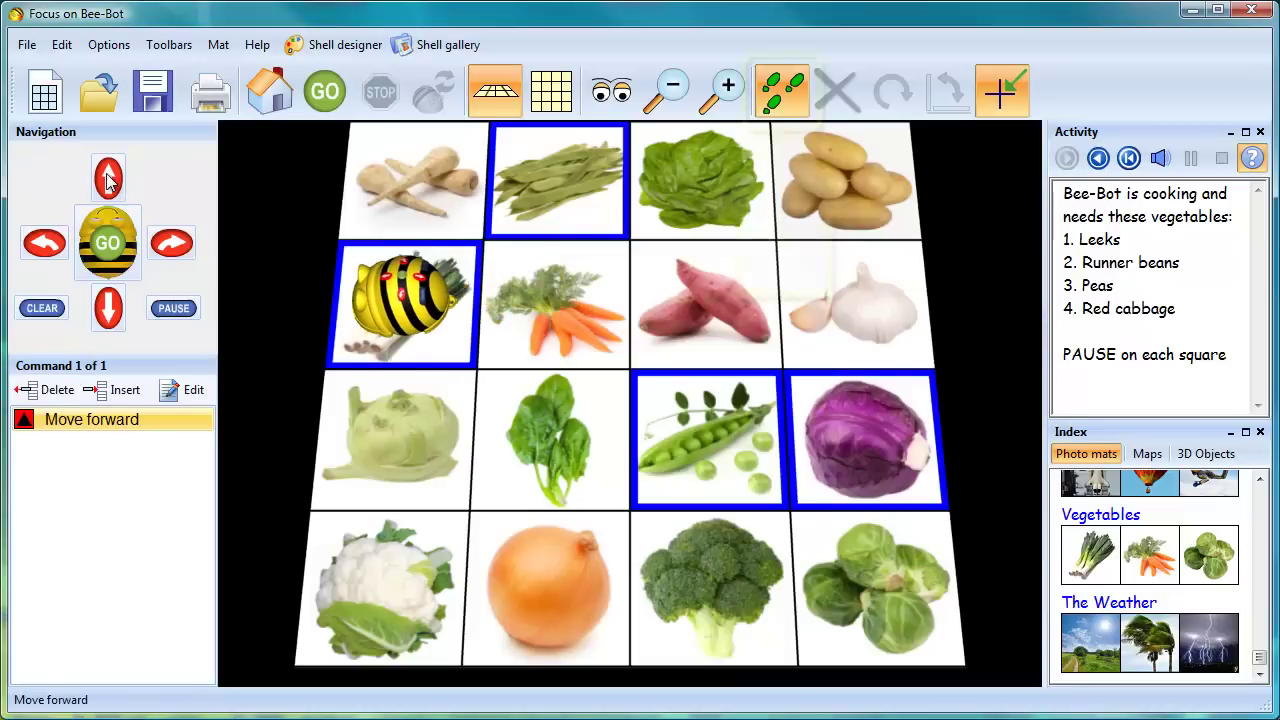
{"action": "left_click", "coordinate": [173, 308]}
{"action": "left_click", "coordinate": [172, 248]}
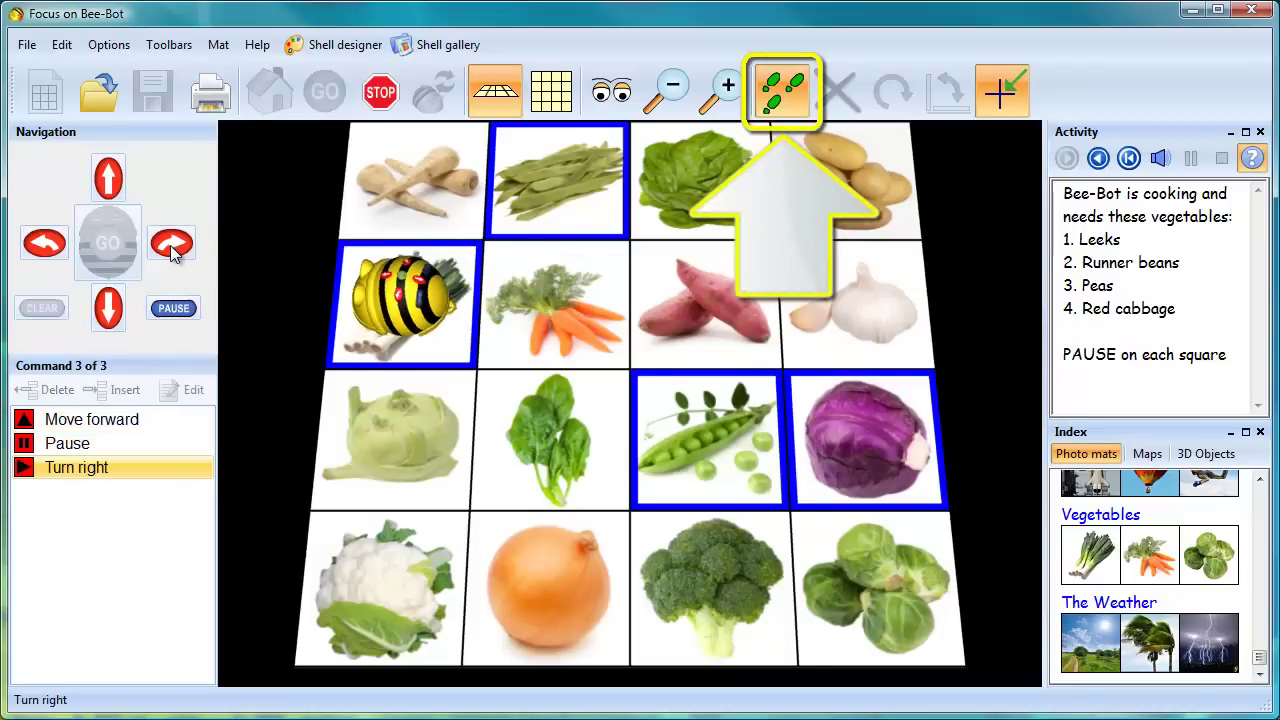
{"action": "left_click", "coordinate": [108, 180]}
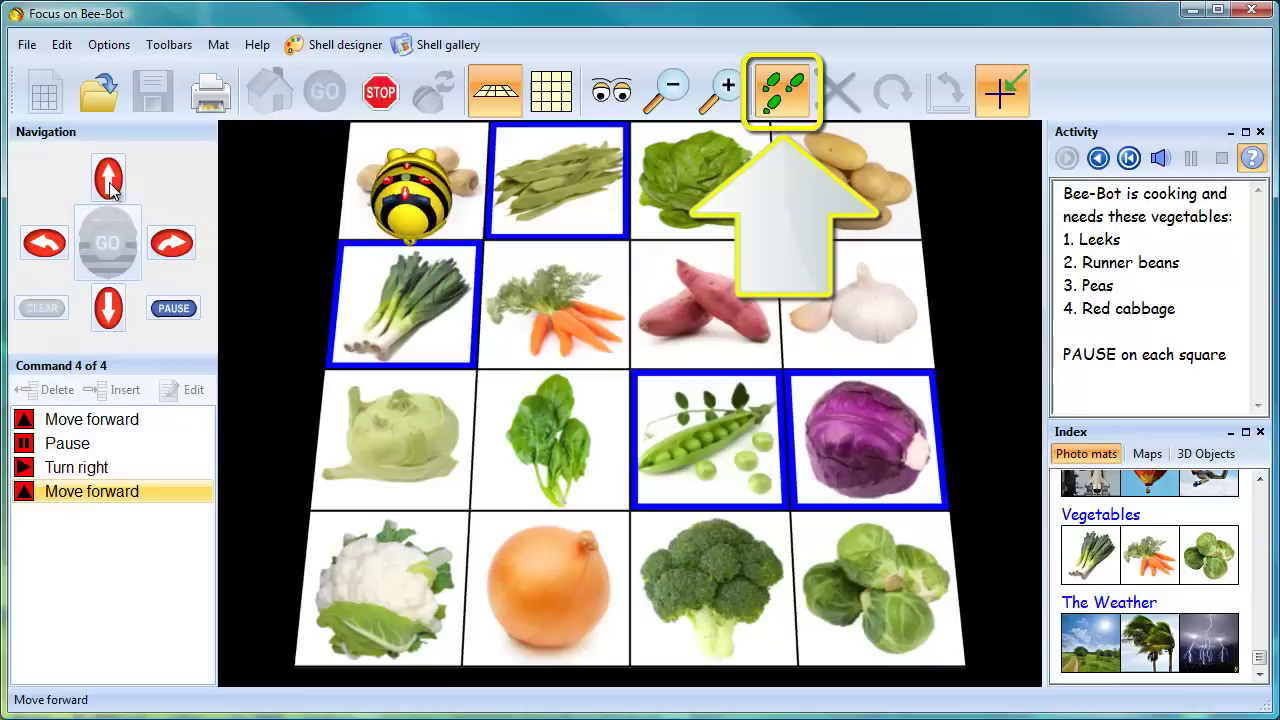
{"action": "left_click", "coordinate": [172, 243]}
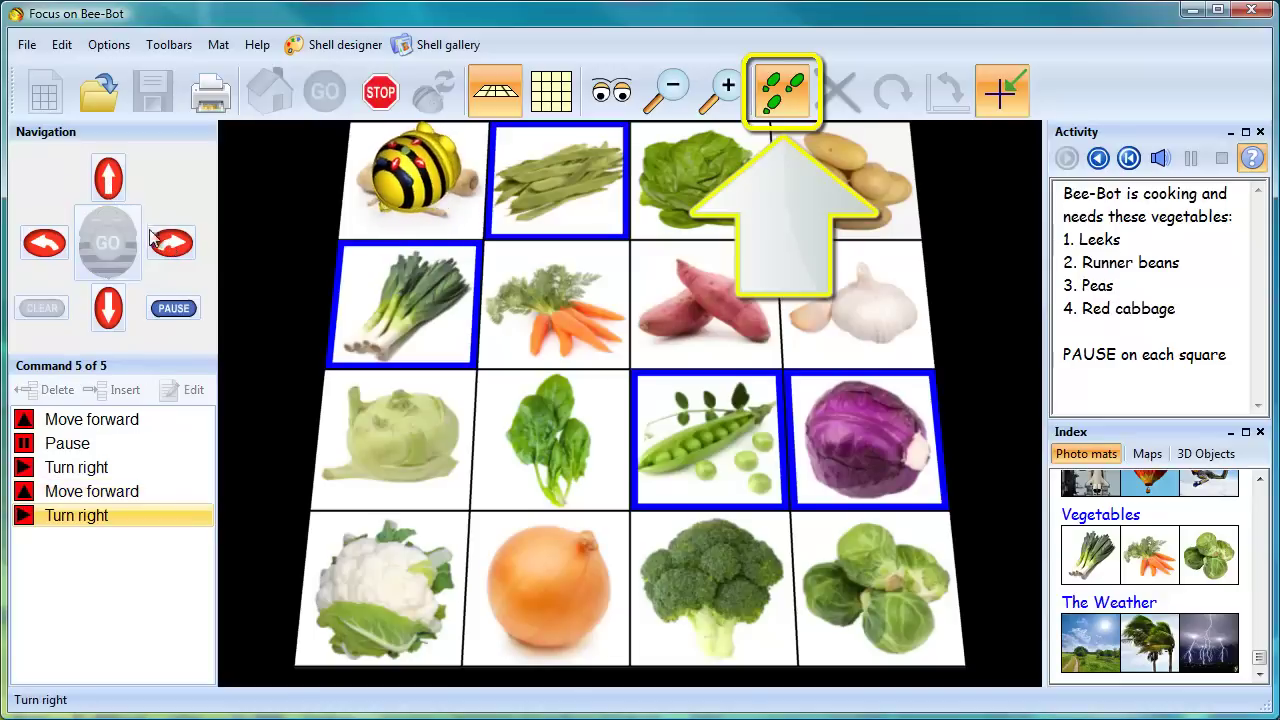
{"action": "left_click", "coordinate": [108, 178]}
{"action": "left_click", "coordinate": [173, 308]}
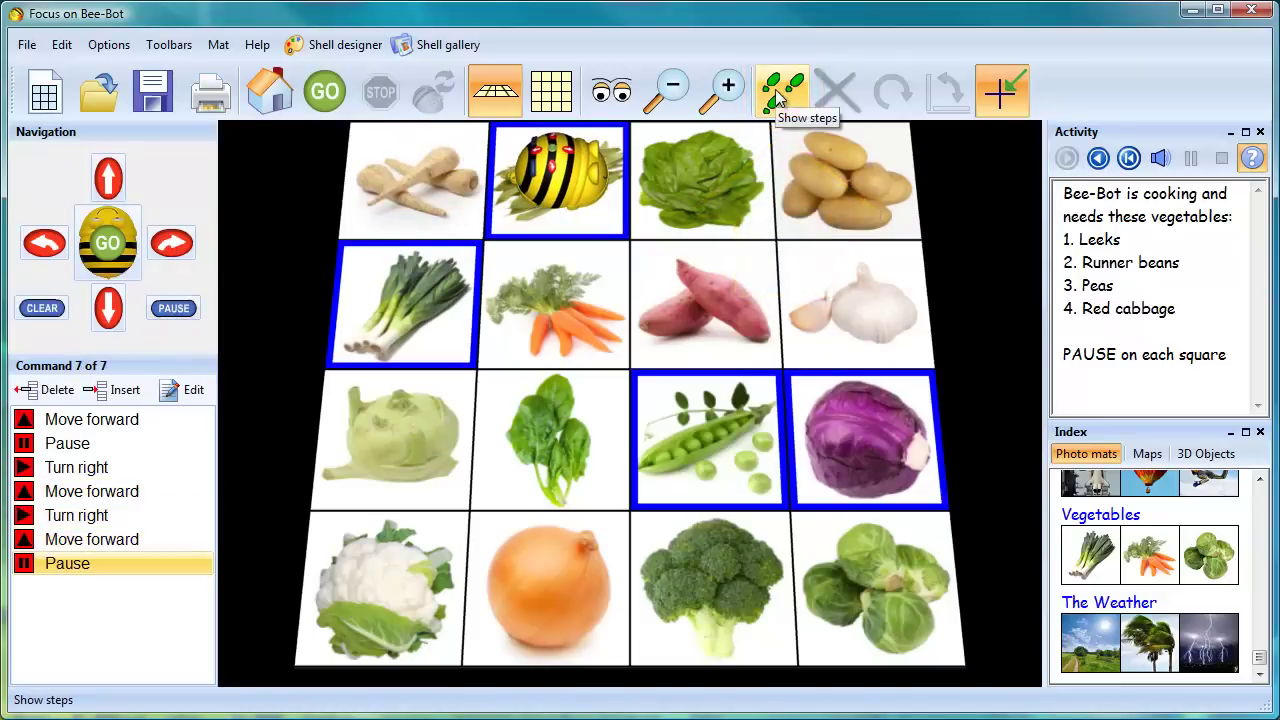
Turn on Show steps and add moves pausing on the peas and finally the red cabbage
{"action": "left_click", "coordinate": [780, 97]}
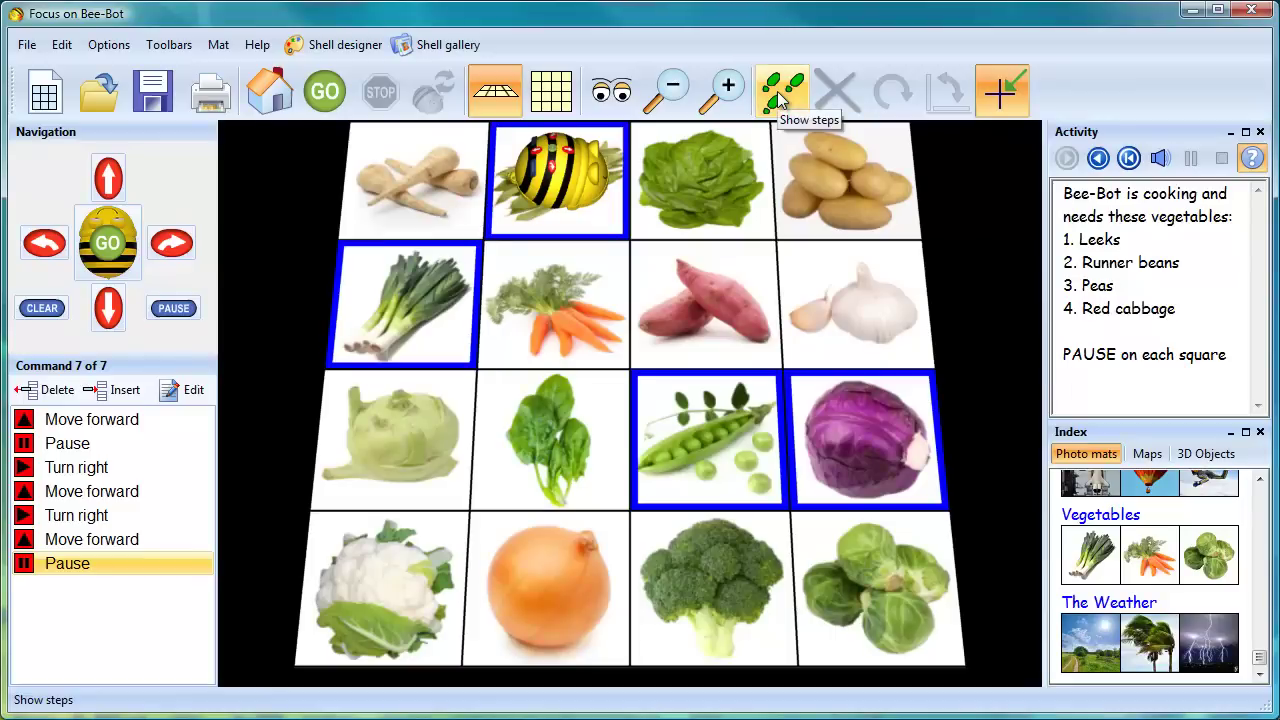
{"action": "left_click", "coordinate": [108, 178]}
{"action": "key", "text": "Right"}
{"action": "left_click", "coordinate": [108, 178]}
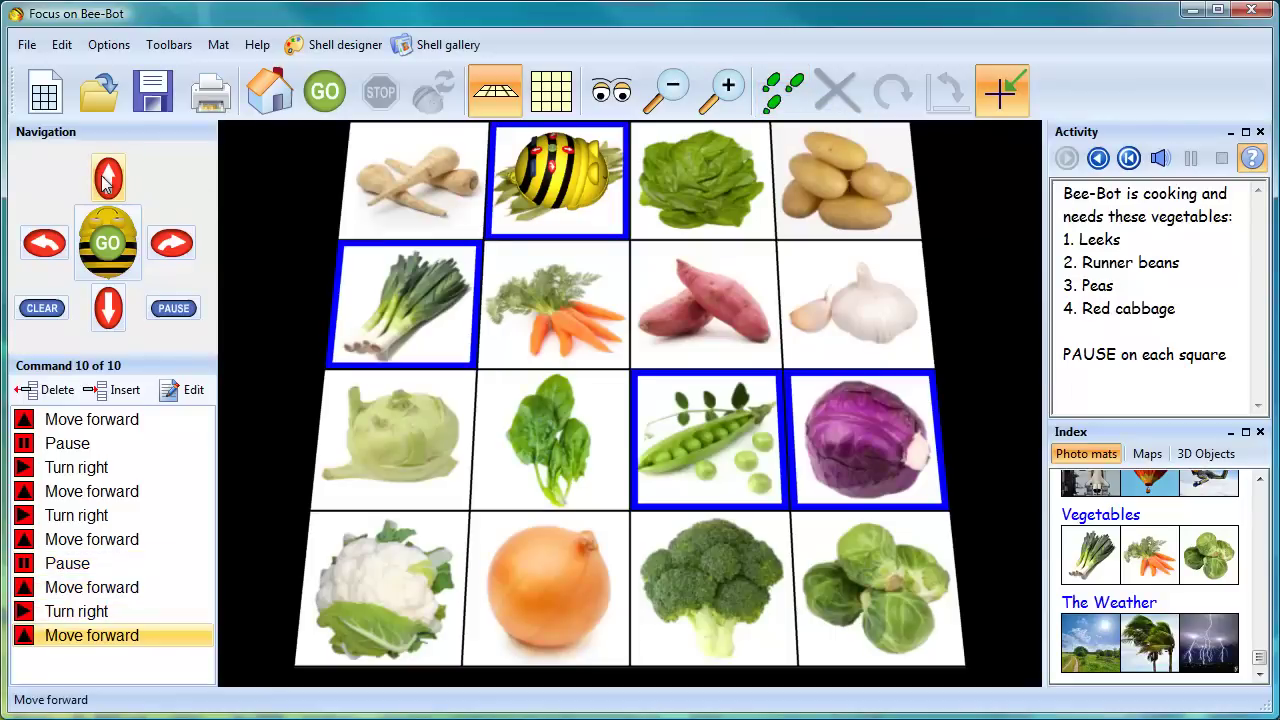
{"action": "left_click", "coordinate": [108, 178]}
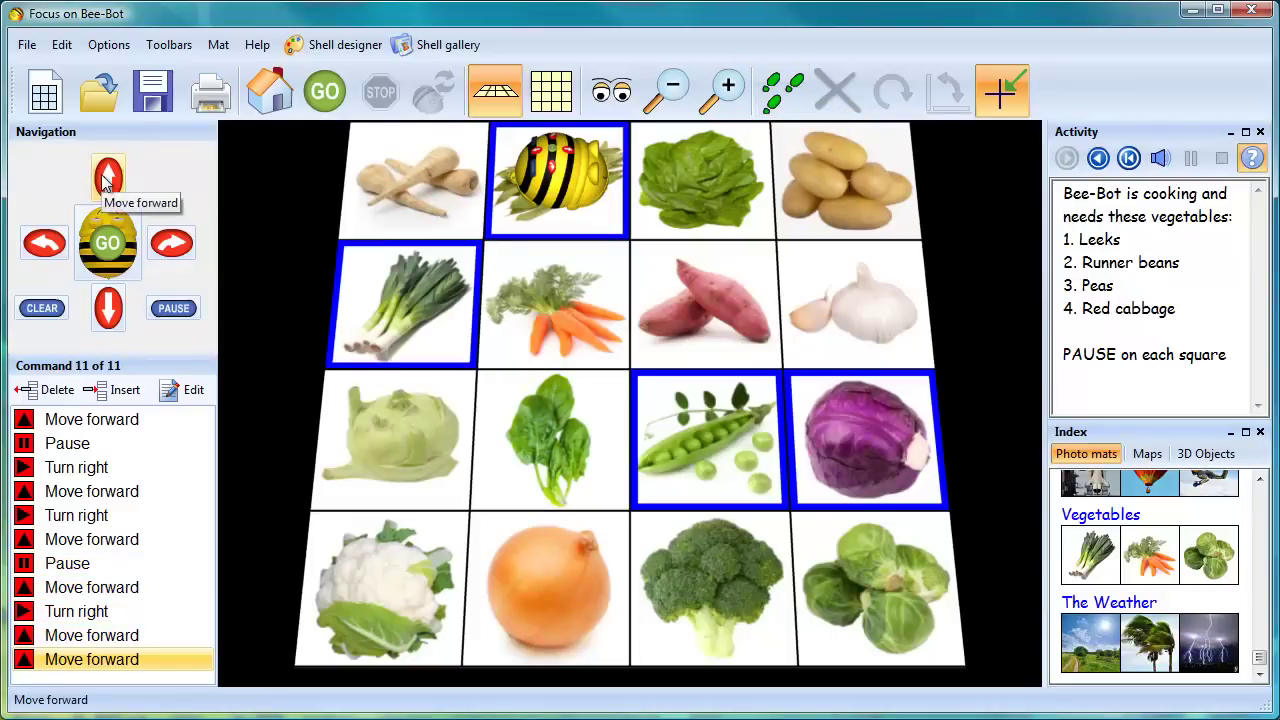
{"action": "left_click", "coordinate": [172, 308]}
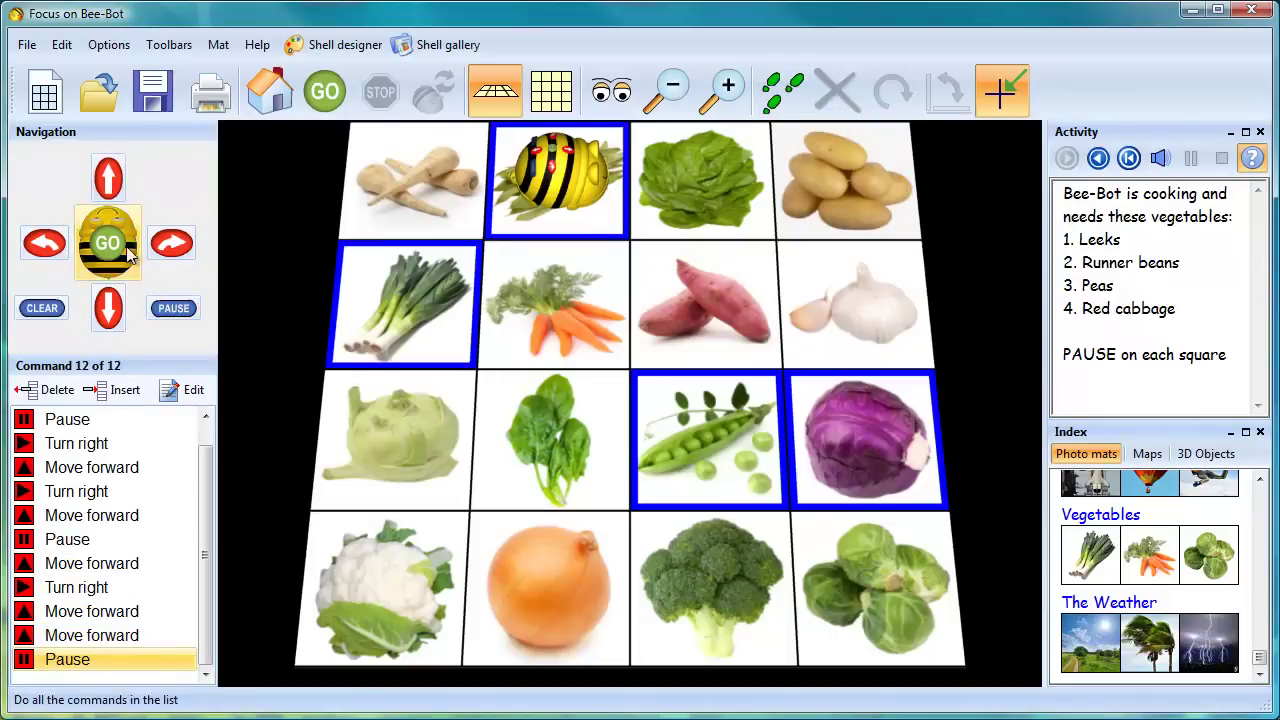
{"action": "left_click", "coordinate": [44, 243]}
{"action": "left_click", "coordinate": [105, 185]}
{"action": "left_click", "coordinate": [172, 308]}
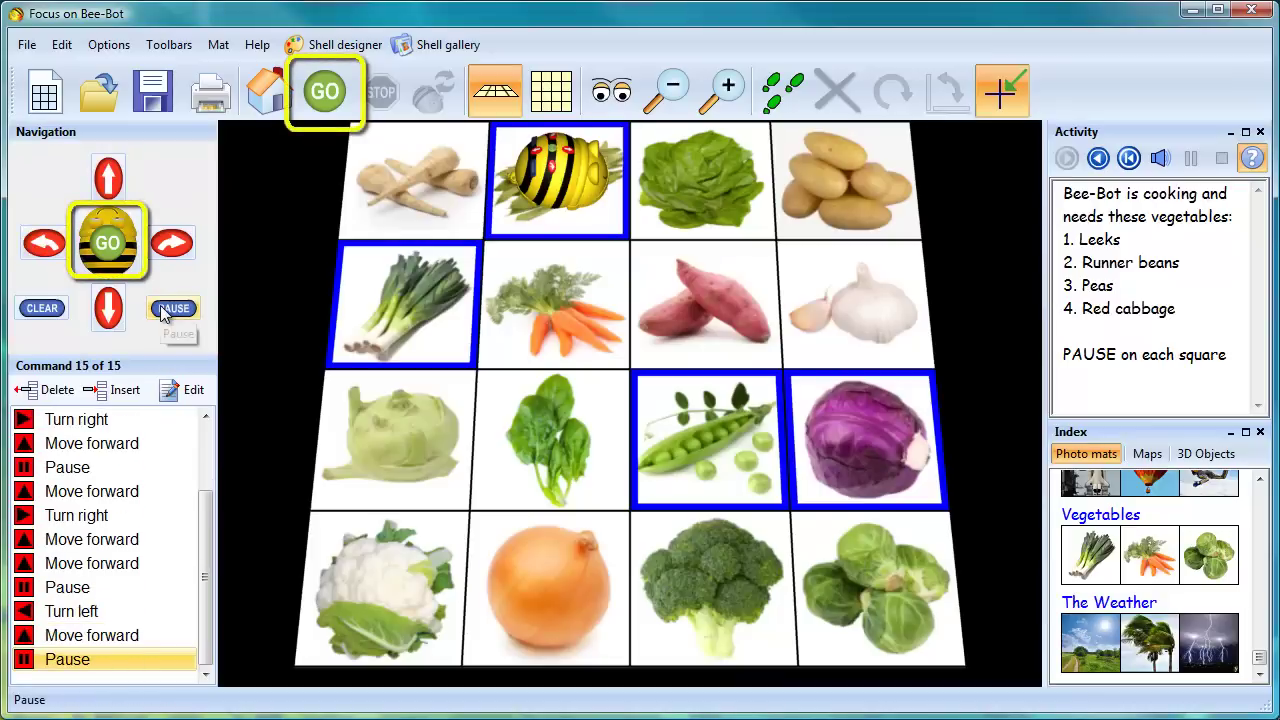
Run the full program with GO, ending on the red cabbage with a 1/4 score
{"action": "left_click", "coordinate": [112, 248]}
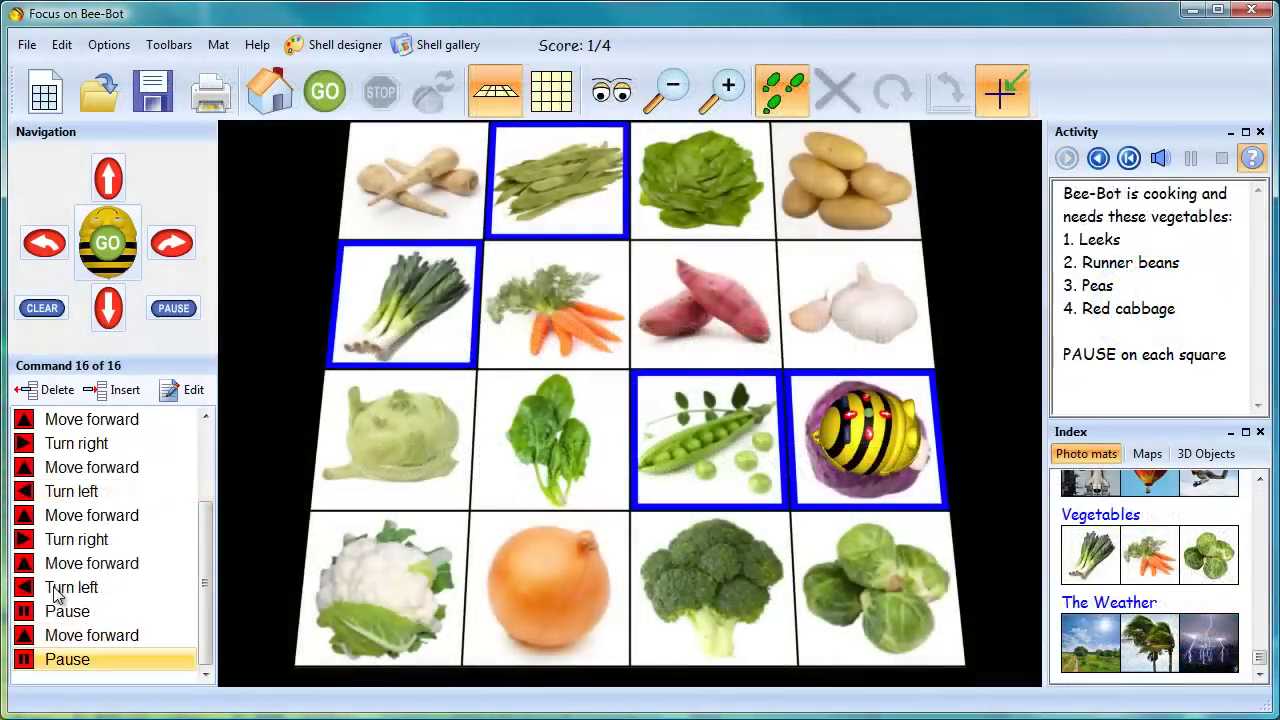
Step back to Command 10 on the sweet potato and cancel Change command without edits
{"action": "left_click", "coordinate": [57, 595]}
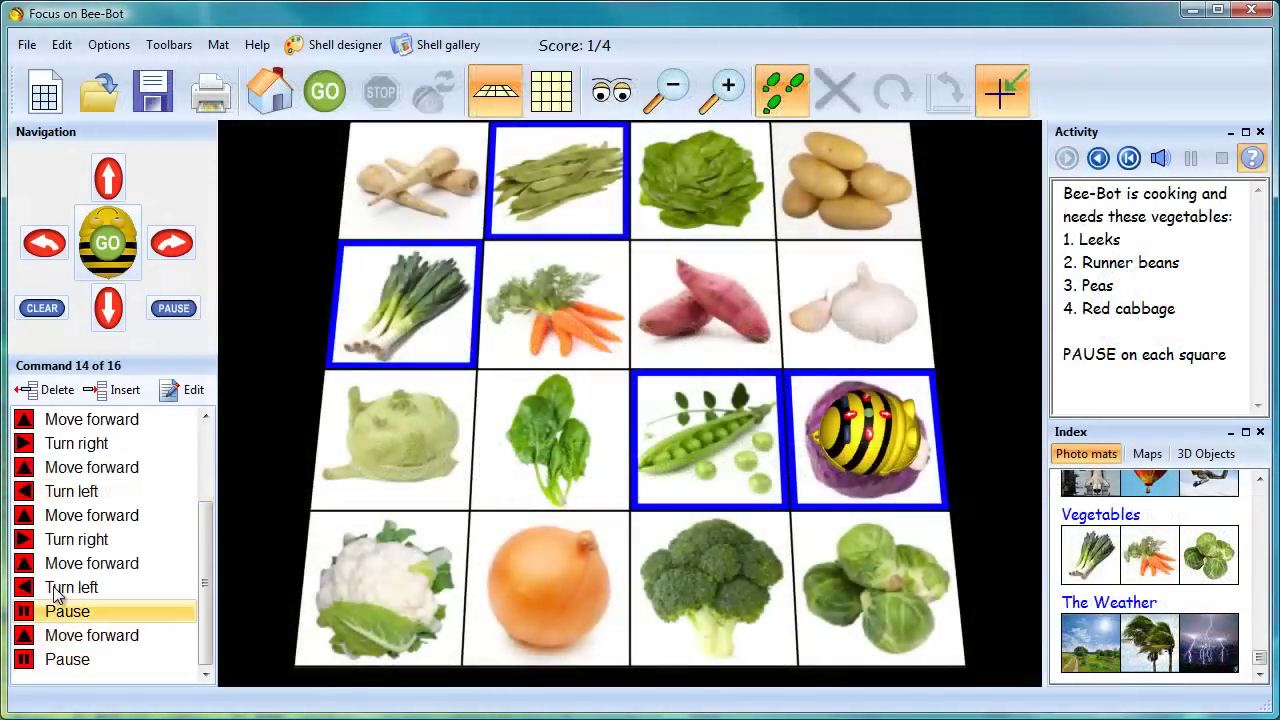
{"action": "key", "text": "Up"}
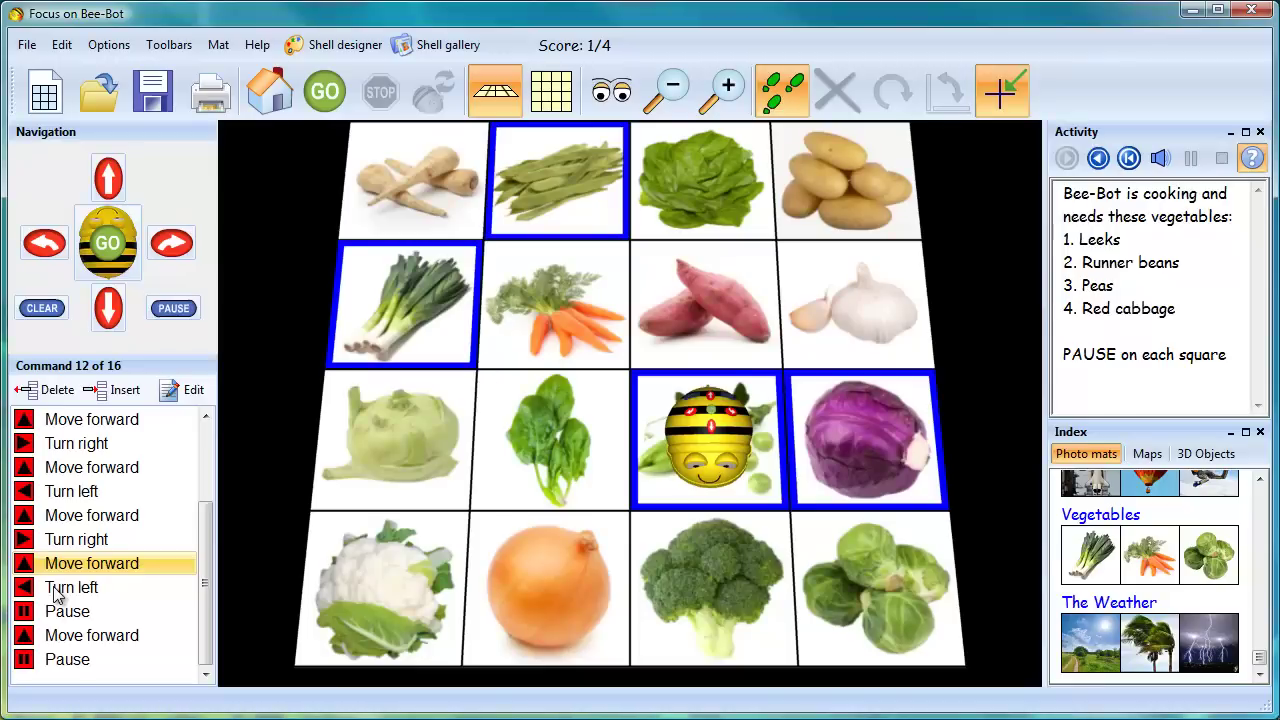
{"action": "key", "text": "Up"}
{"action": "key", "text": "Up"}
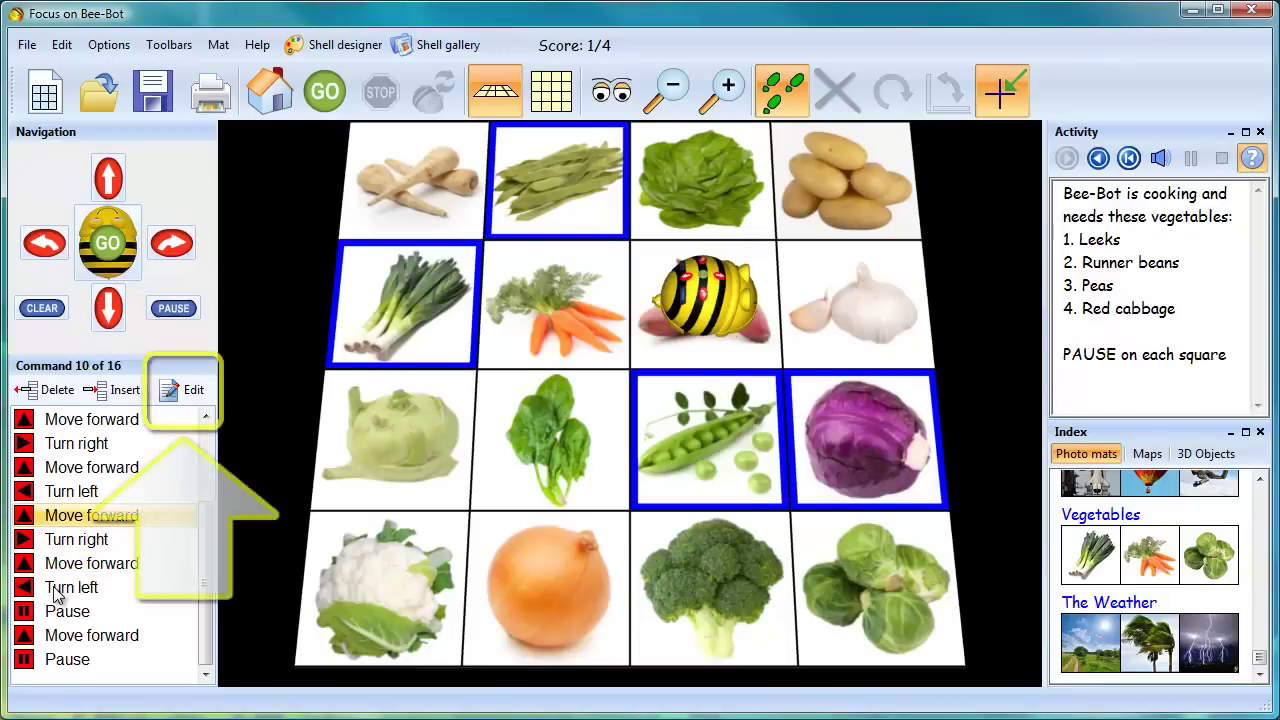
{"action": "left_click", "coordinate": [174, 390]}
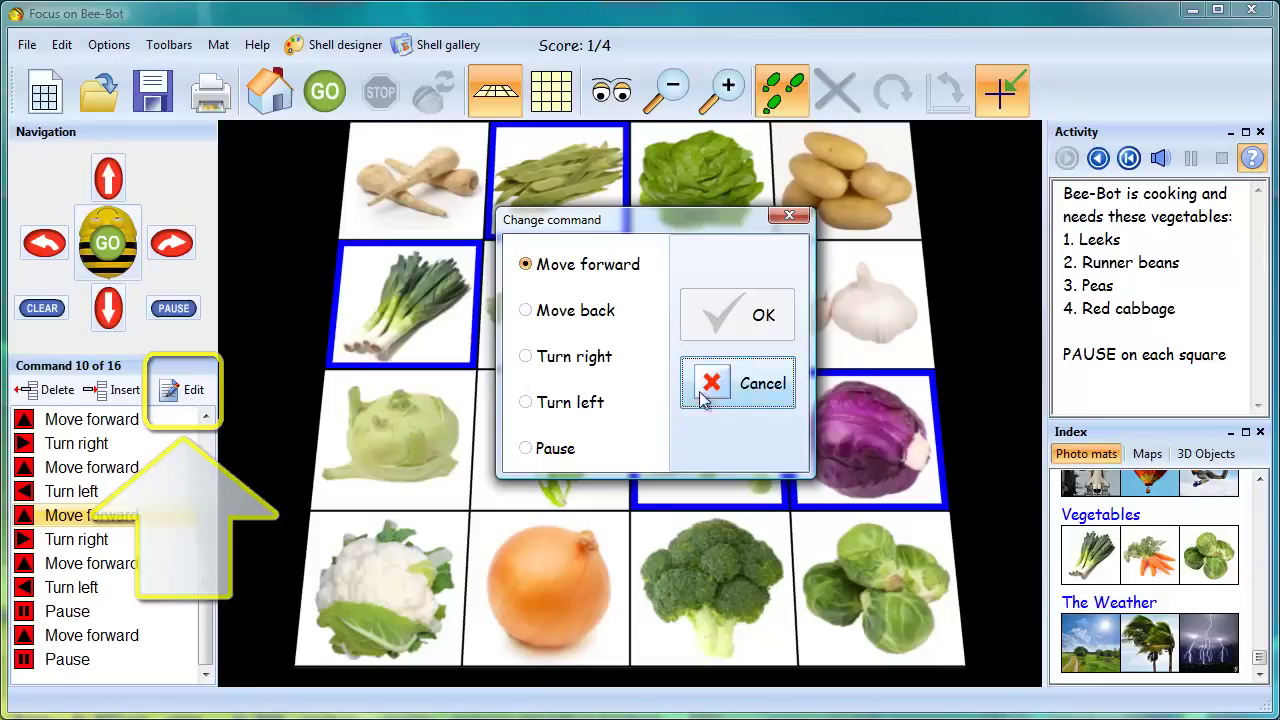
{"action": "left_click", "coordinate": [724, 385]}
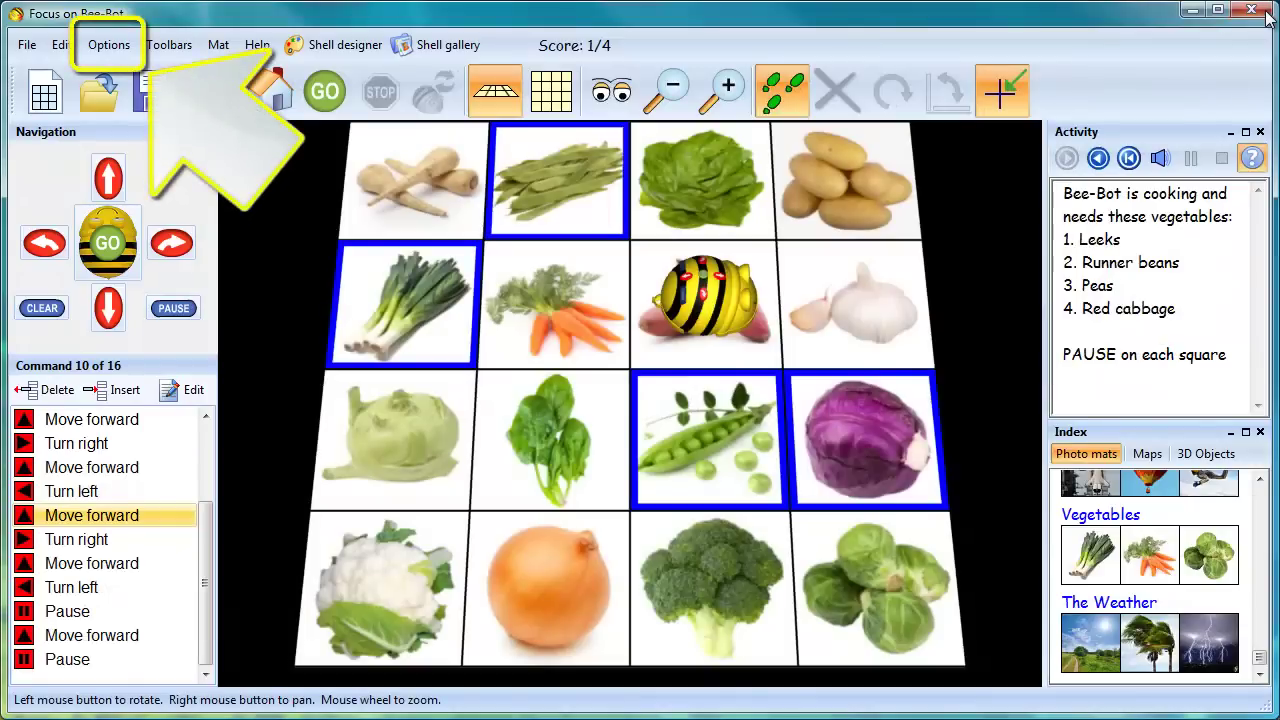
Add row and column labels around the mat and load the United Kingdom map
{"action": "left_click", "coordinate": [100, 43]}
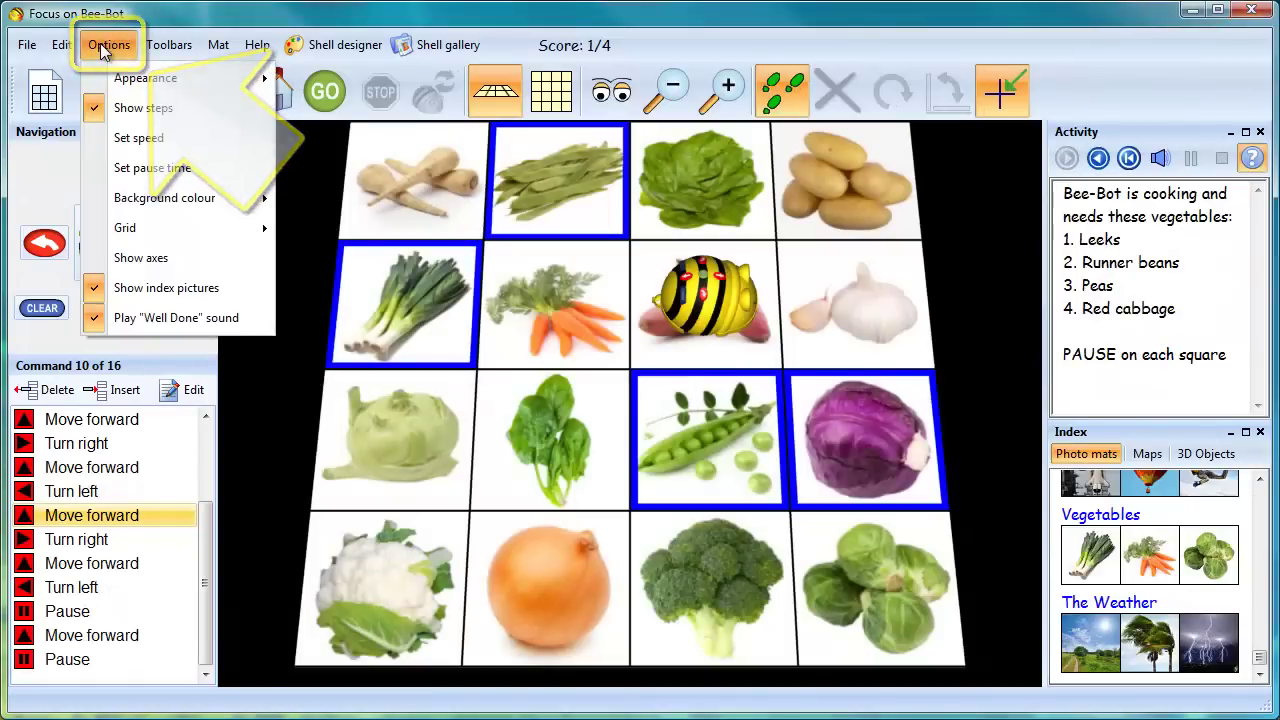
{"action": "left_click", "coordinate": [160, 259]}
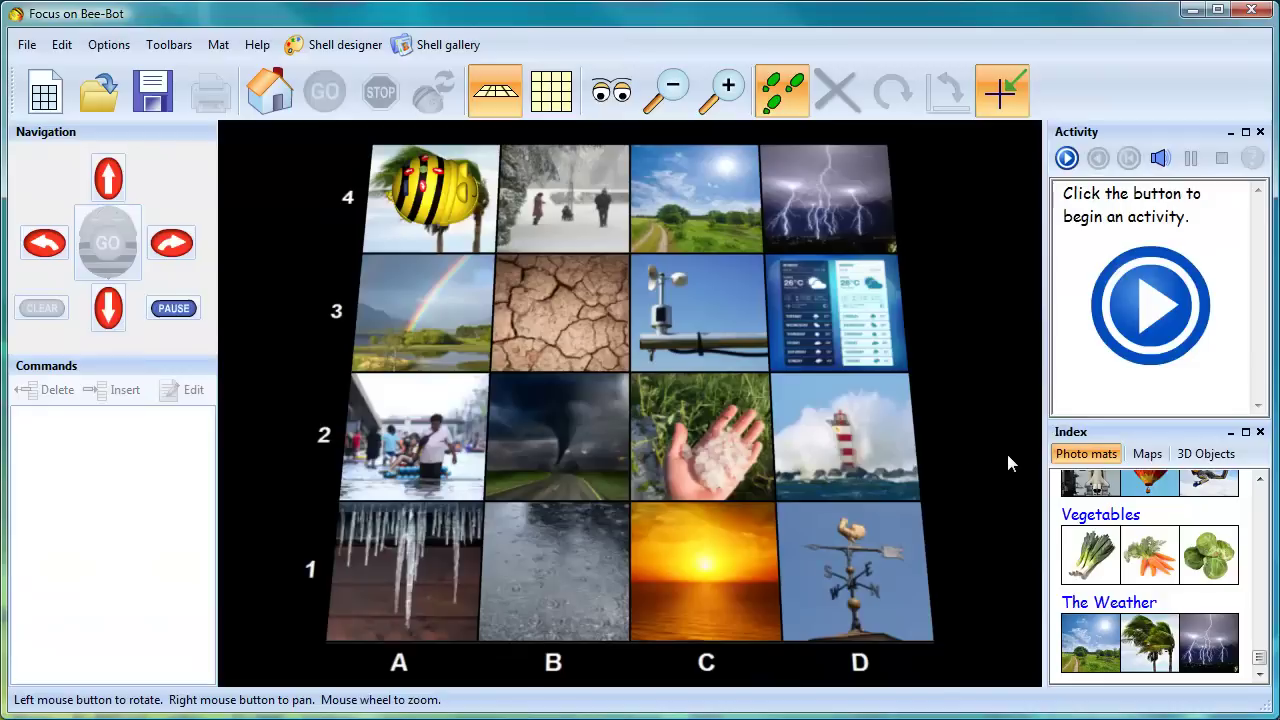
{"action": "left_click", "coordinate": [1147, 454]}
{"action": "left_click", "coordinate": [1158, 545]}
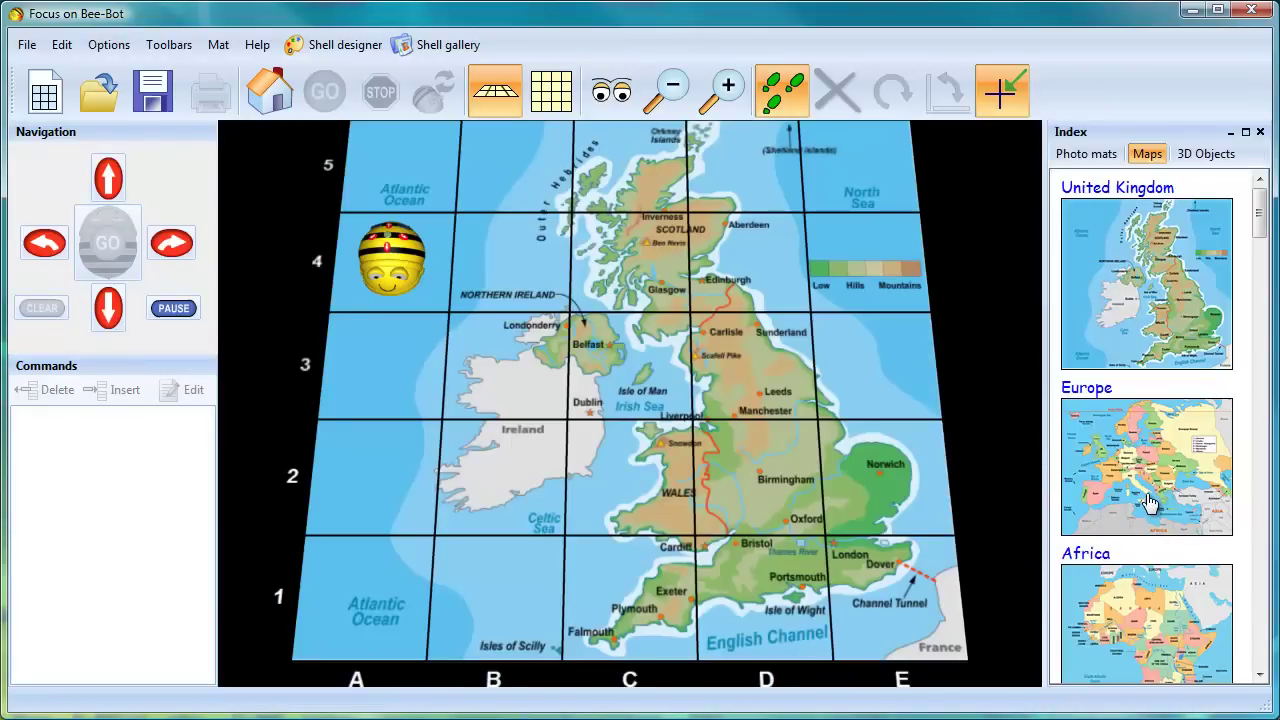
Switch to the Europe map in top view, then load the Africa map and zoom in
{"action": "left_click", "coordinate": [1148, 503]}
{"action": "left_click", "coordinate": [553, 92]}
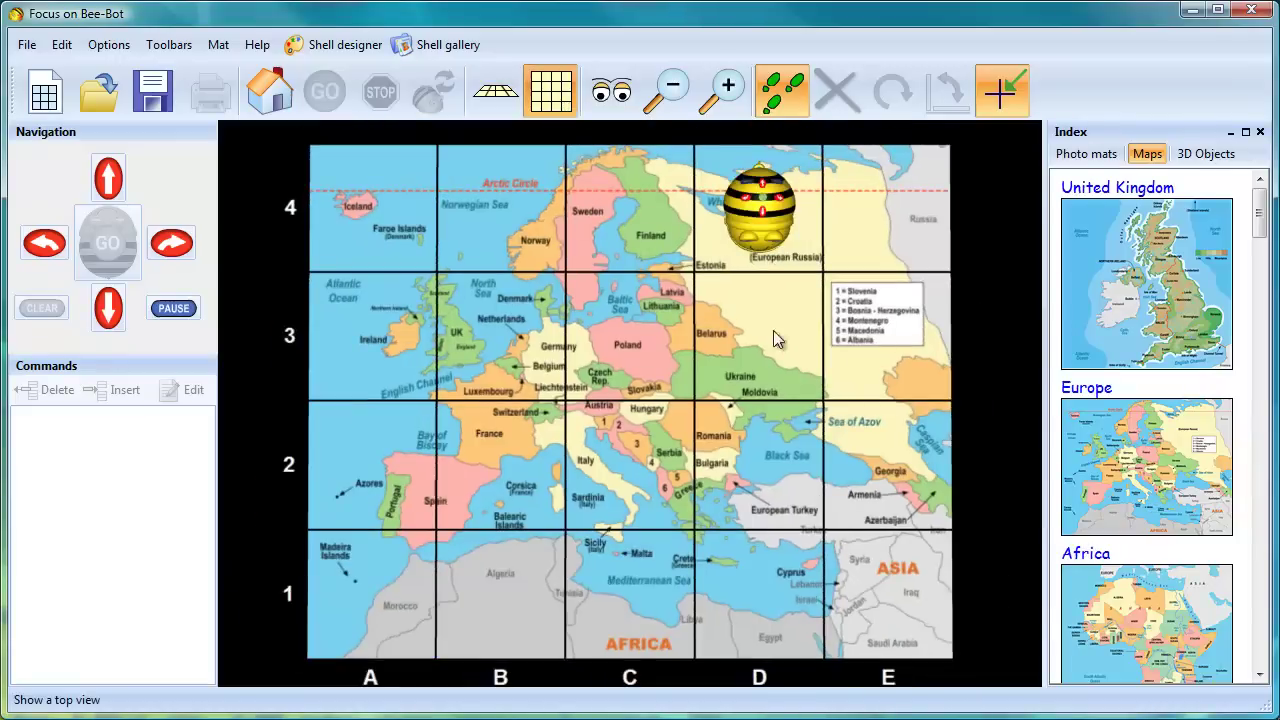
{"action": "left_click", "coordinate": [1127, 610]}
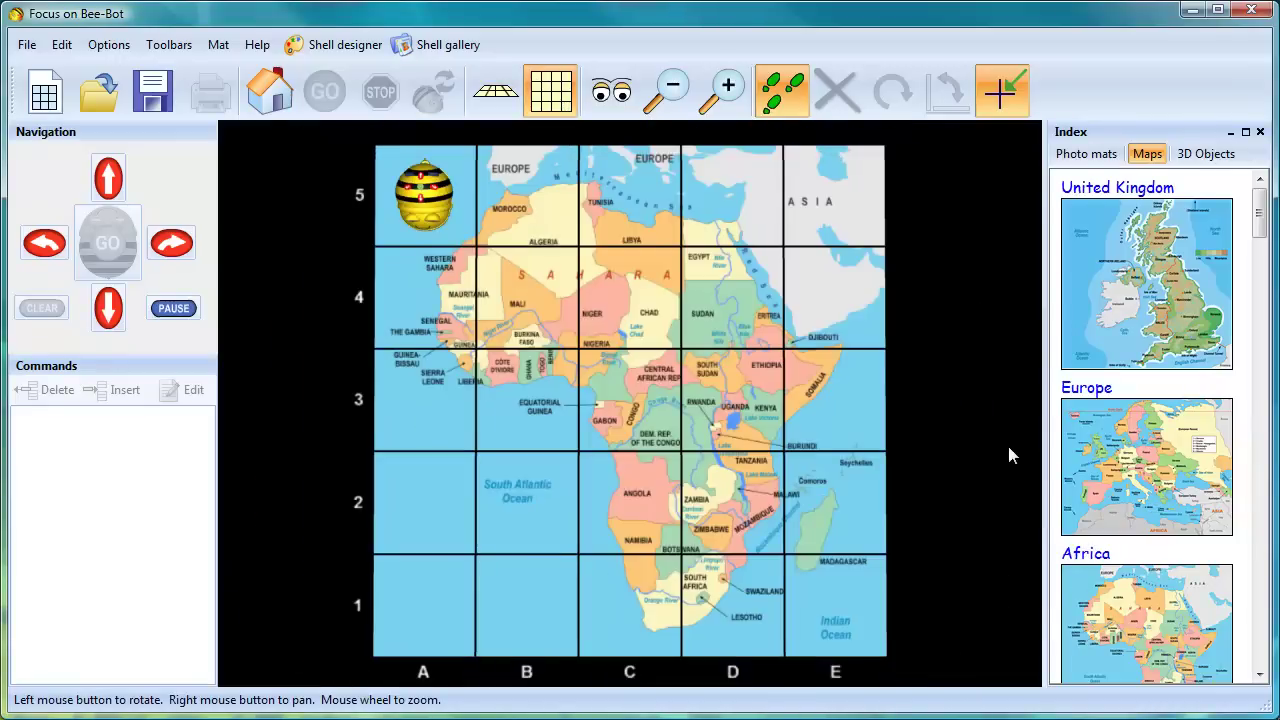
{"action": "scroll", "coordinate": [1009, 448], "scroll_direction": "up", "scroll_amount": 5}
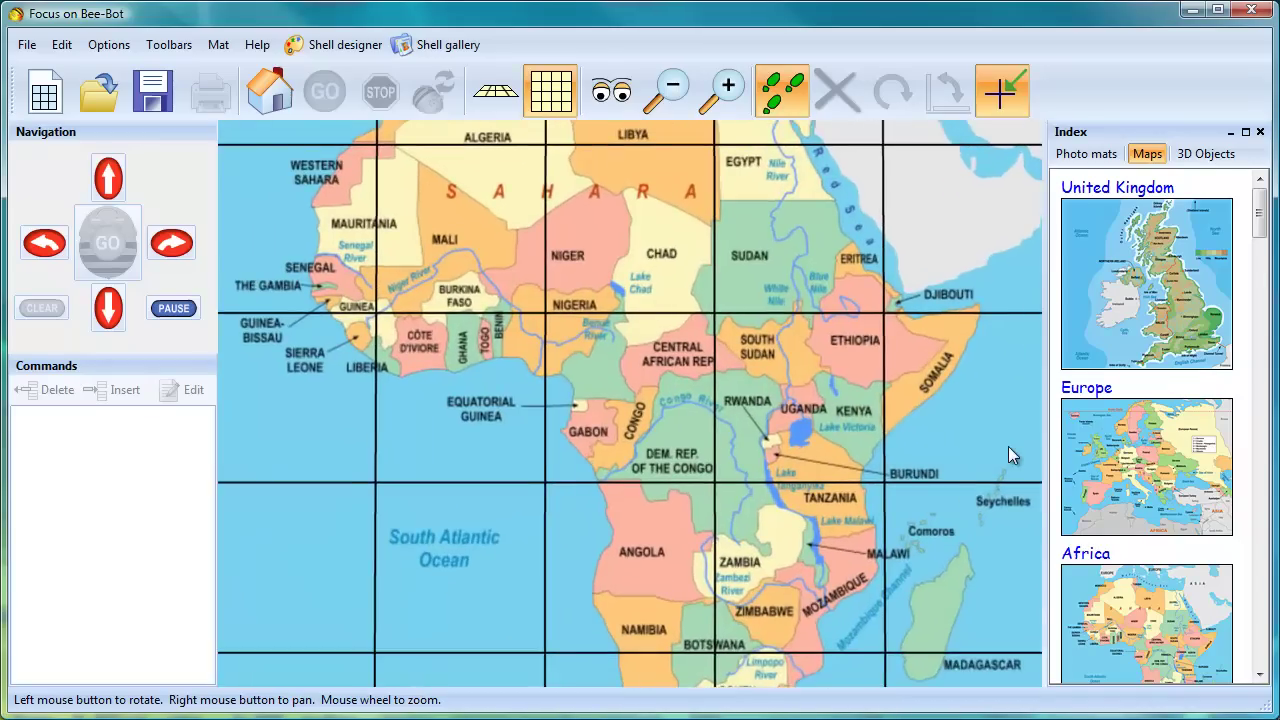
{"action": "scroll", "coordinate": [1008, 446], "scroll_direction": "up", "scroll_amount": 5}
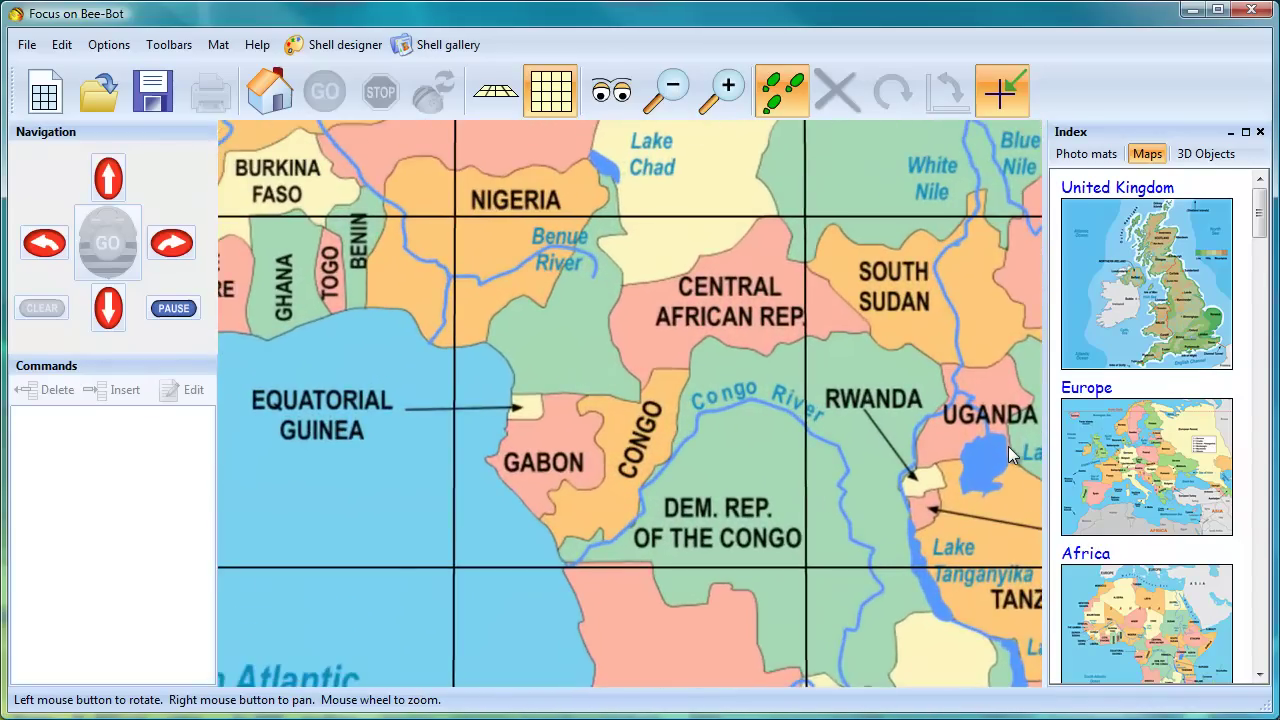
{"action": "scroll", "coordinate": [1008, 446], "scroll_direction": "up", "scroll_amount": 2}
{"action": "scroll", "coordinate": [1008, 446], "scroll_direction": "down", "scroll_amount": 3}
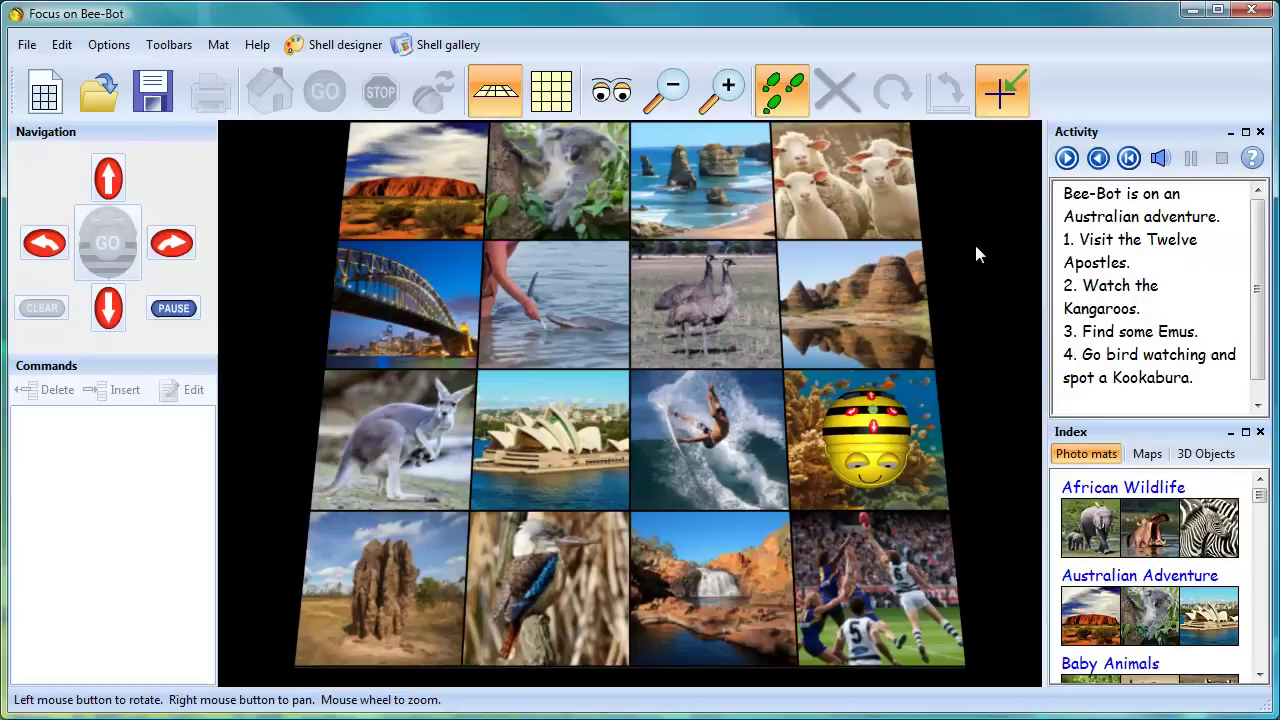
Open the Bee-Bot Shell Designer over the Australian Adventure mat
{"action": "left_click", "coordinate": [324, 44]}
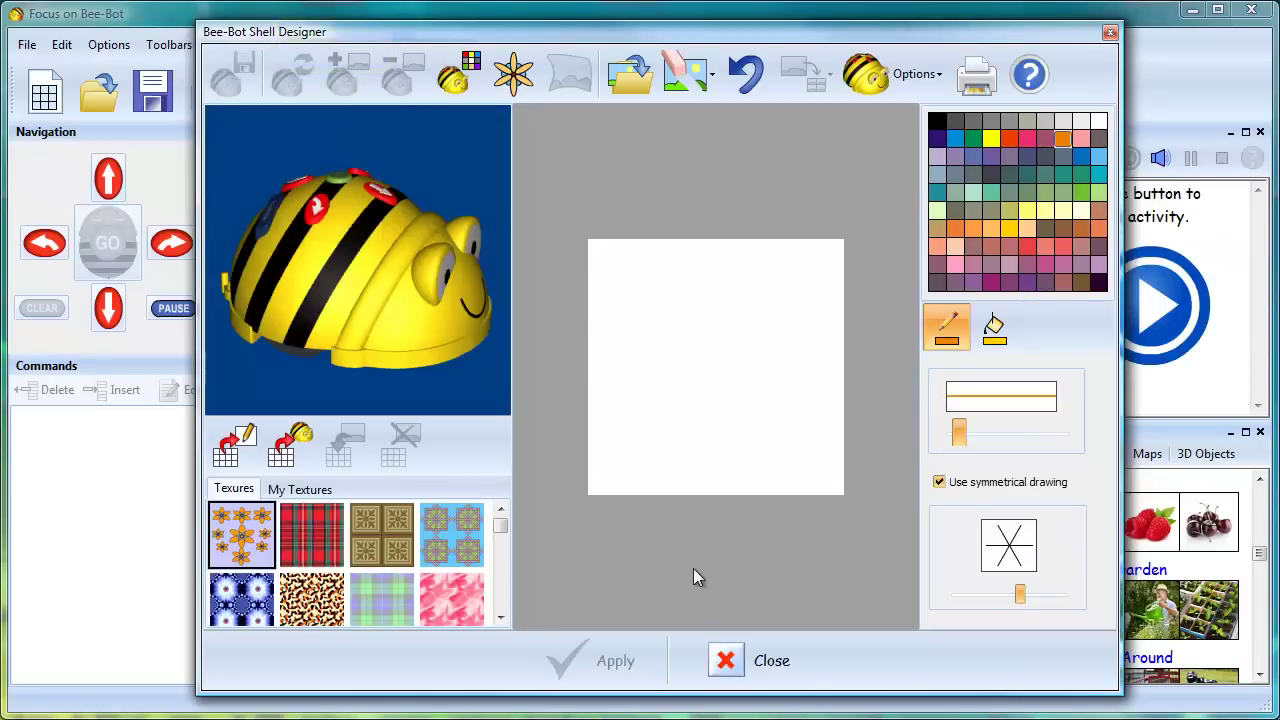
Draw a symmetrical six-petal flower and fill its petals red and centre yellow
{"action": "mouse_move", "coordinate": [635, 427]}
{"action": "left_mouse_down"}
{"action": "mouse_move", "coordinate": [646, 453]}
{"action": "mouse_move", "coordinate": [712, 441]}
{"action": "mouse_move", "coordinate": [733, 403]}
{"action": "mouse_move", "coordinate": [699, 396]}
{"action": "left_mouse_up"}
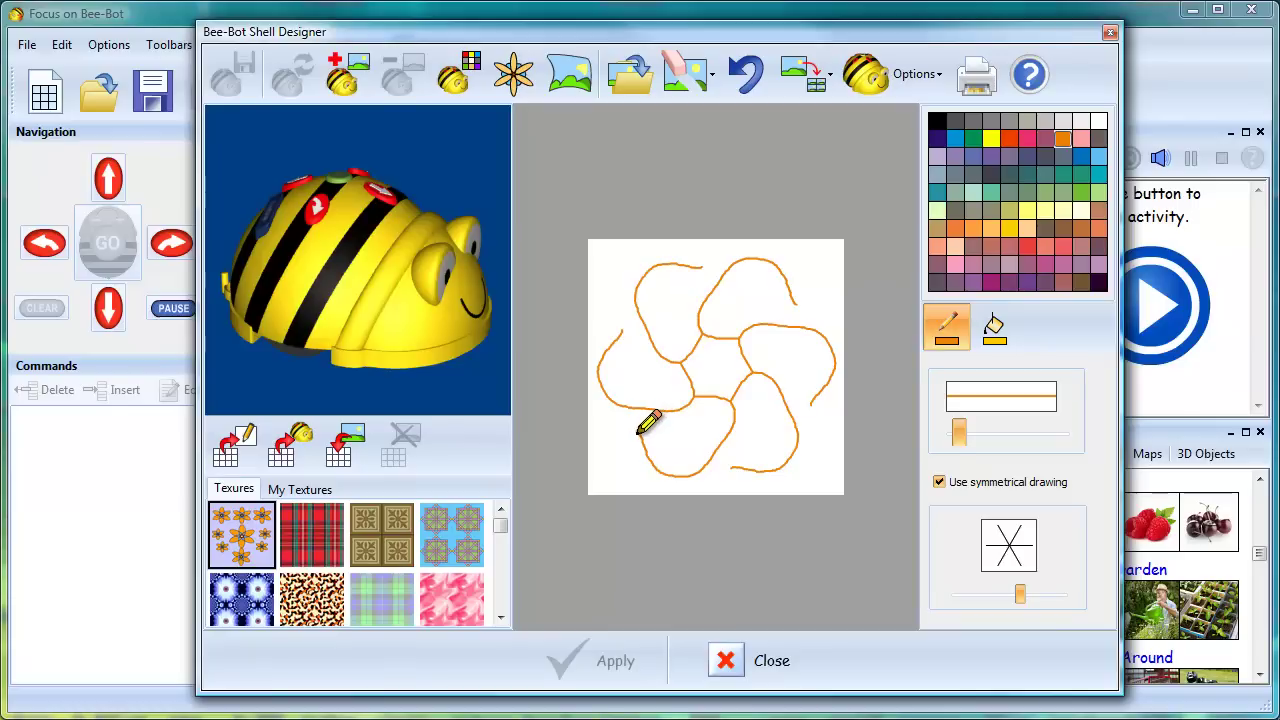
{"action": "left_click_drag", "start_coordinate": [642, 432], "coordinate": [637, 410]}
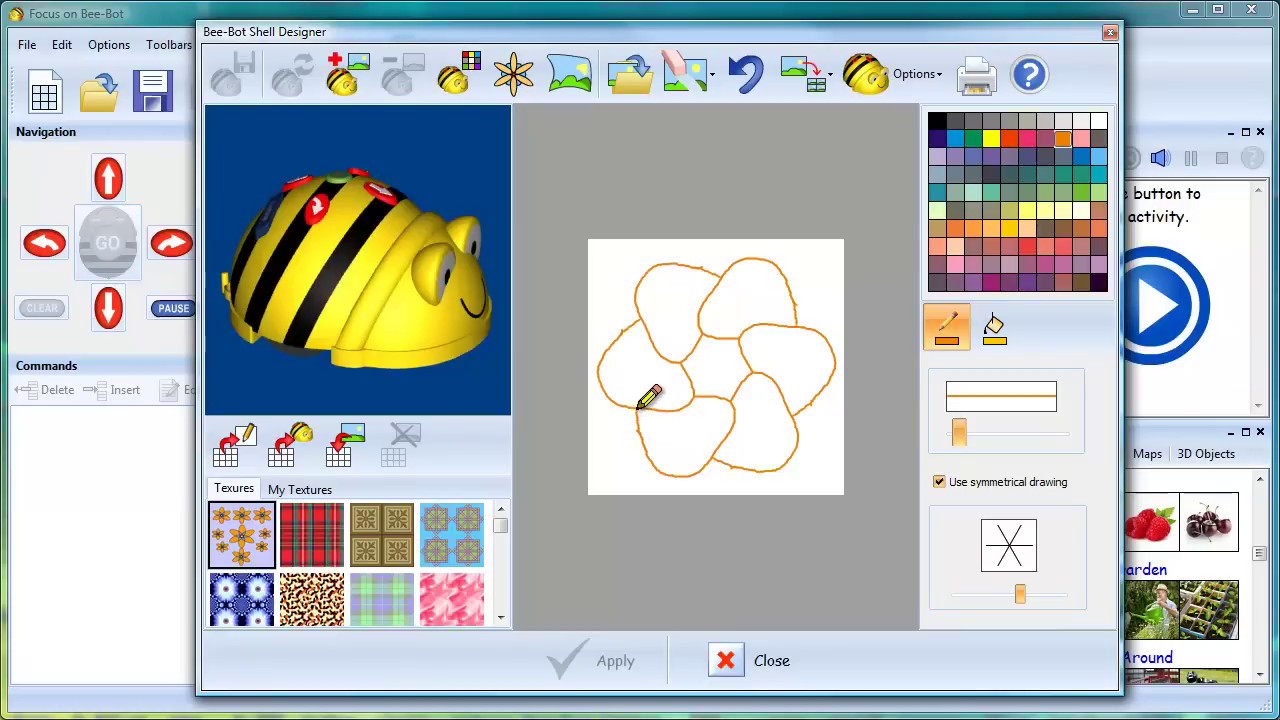
{"action": "left_click", "coordinate": [994, 330]}
{"action": "left_click", "coordinate": [993, 249]}
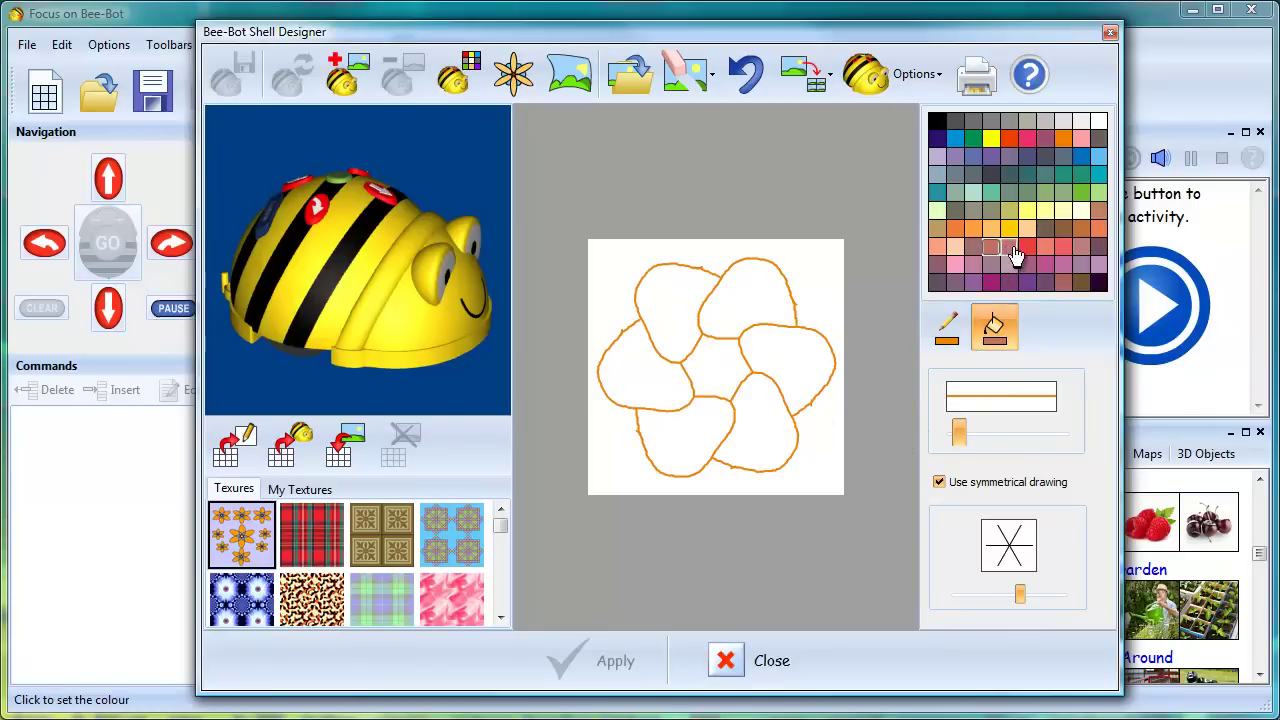
{"action": "left_click", "coordinate": [1027, 247]}
{"action": "left_click", "coordinate": [710, 335]}
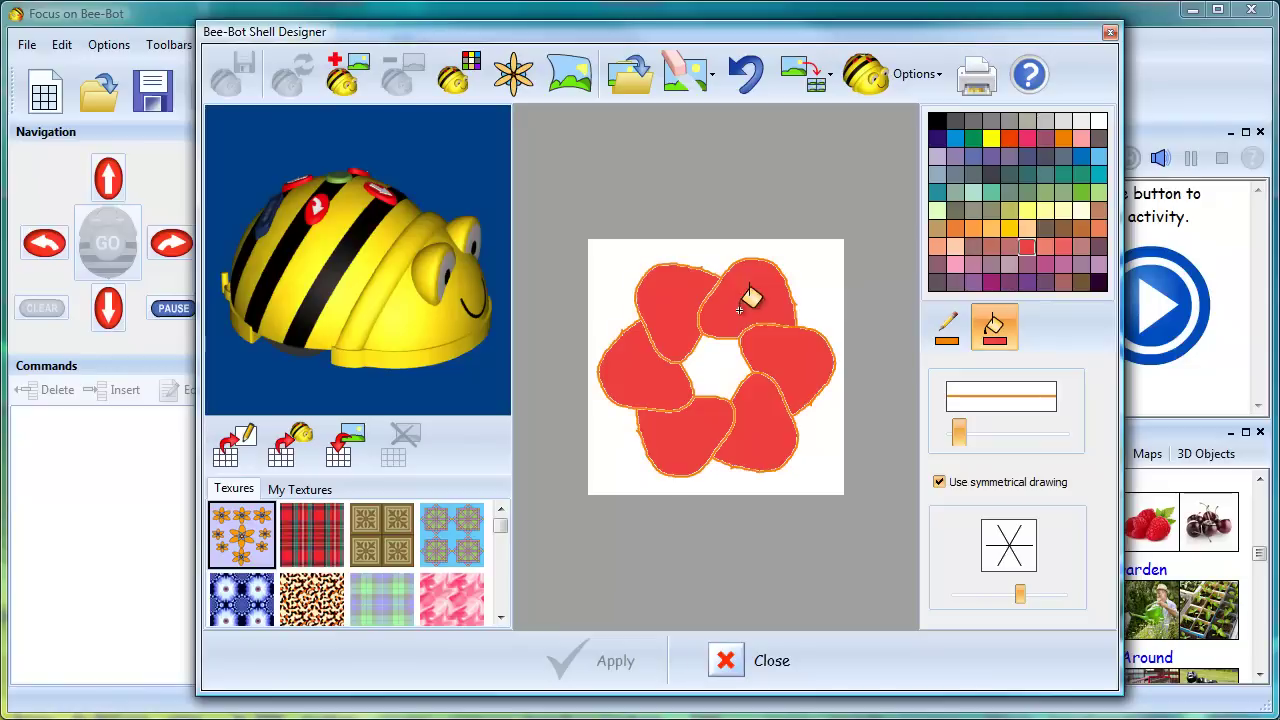
{"action": "left_click", "coordinate": [990, 140]}
{"action": "left_click", "coordinate": [709, 354]}
Tile the flower in a 2x2 grid and apply it as Bee-Bot's shell texture
{"action": "left_click", "coordinate": [818, 78]}
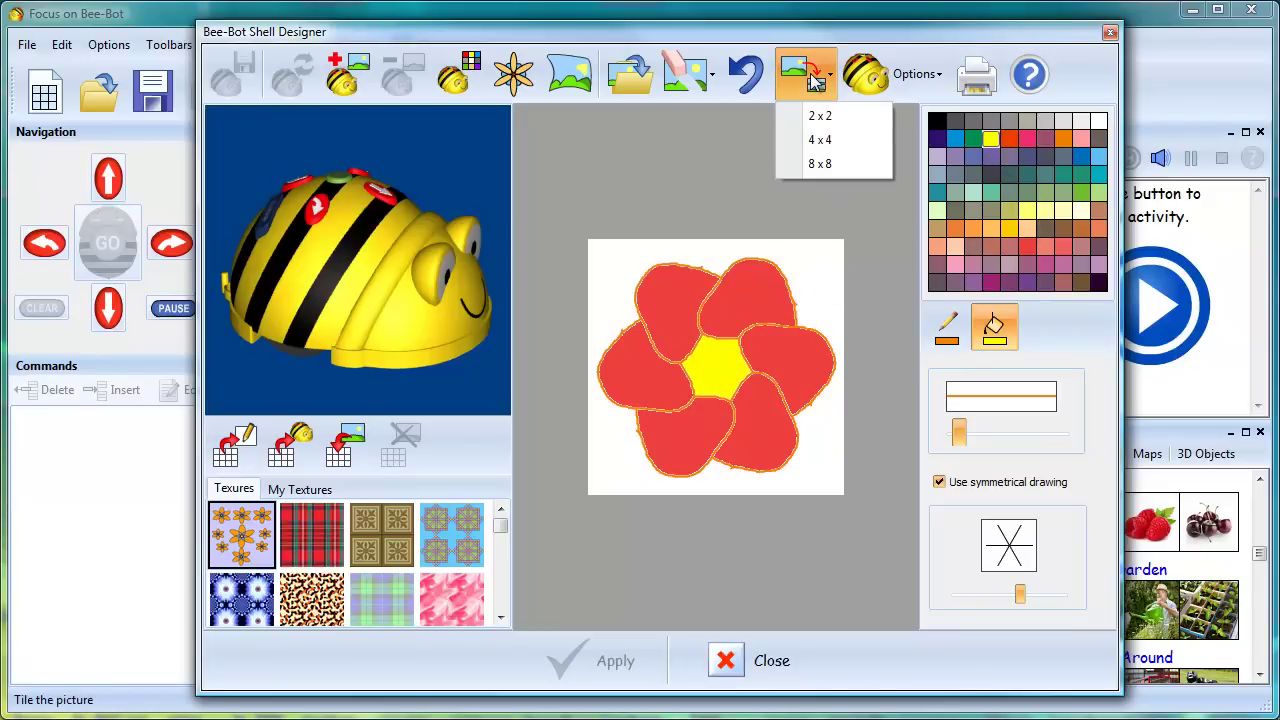
{"action": "left_click", "coordinate": [822, 118]}
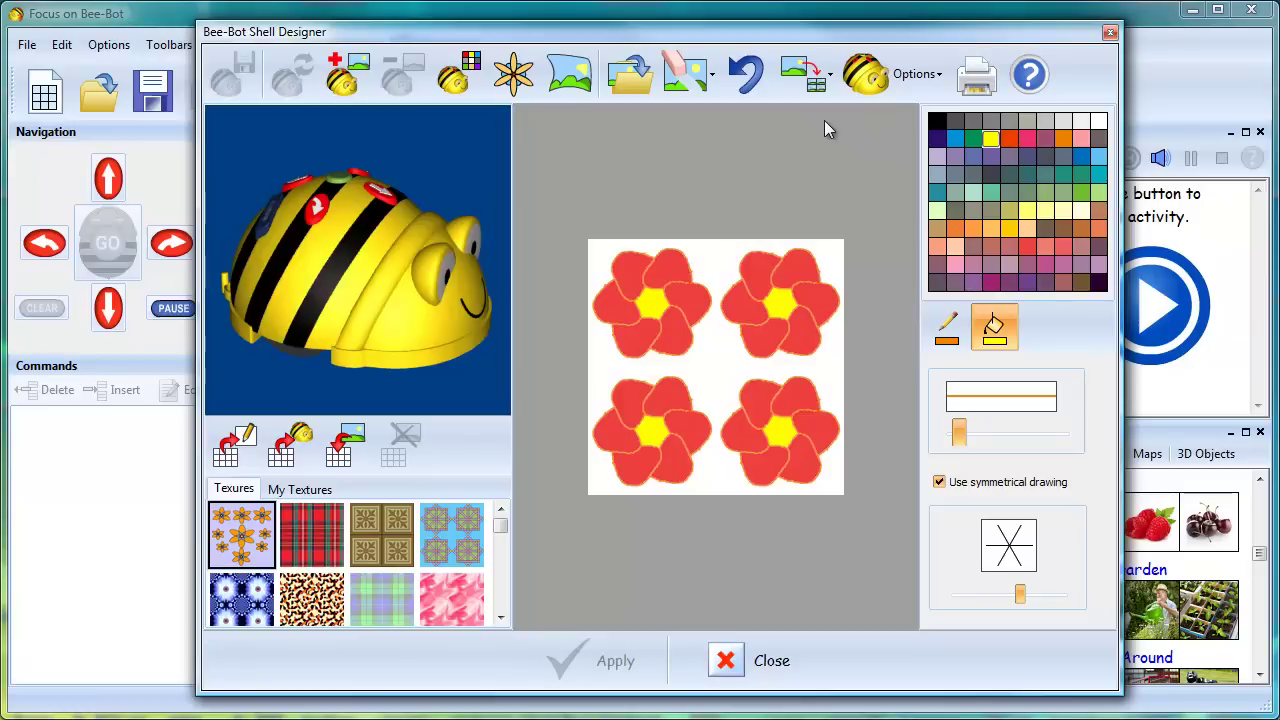
{"action": "left_click", "coordinate": [340, 78]}
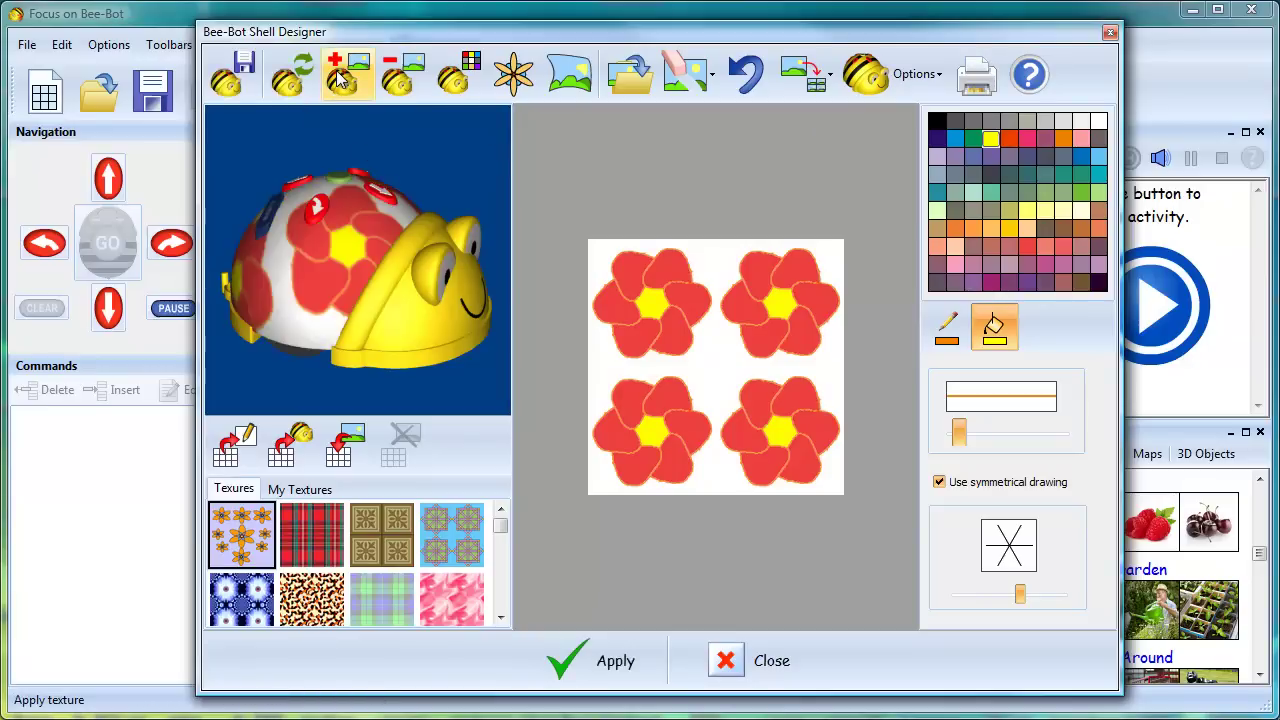
{"action": "left_click", "coordinate": [456, 78]}
{"action": "left_click", "coordinate": [650, 444]}
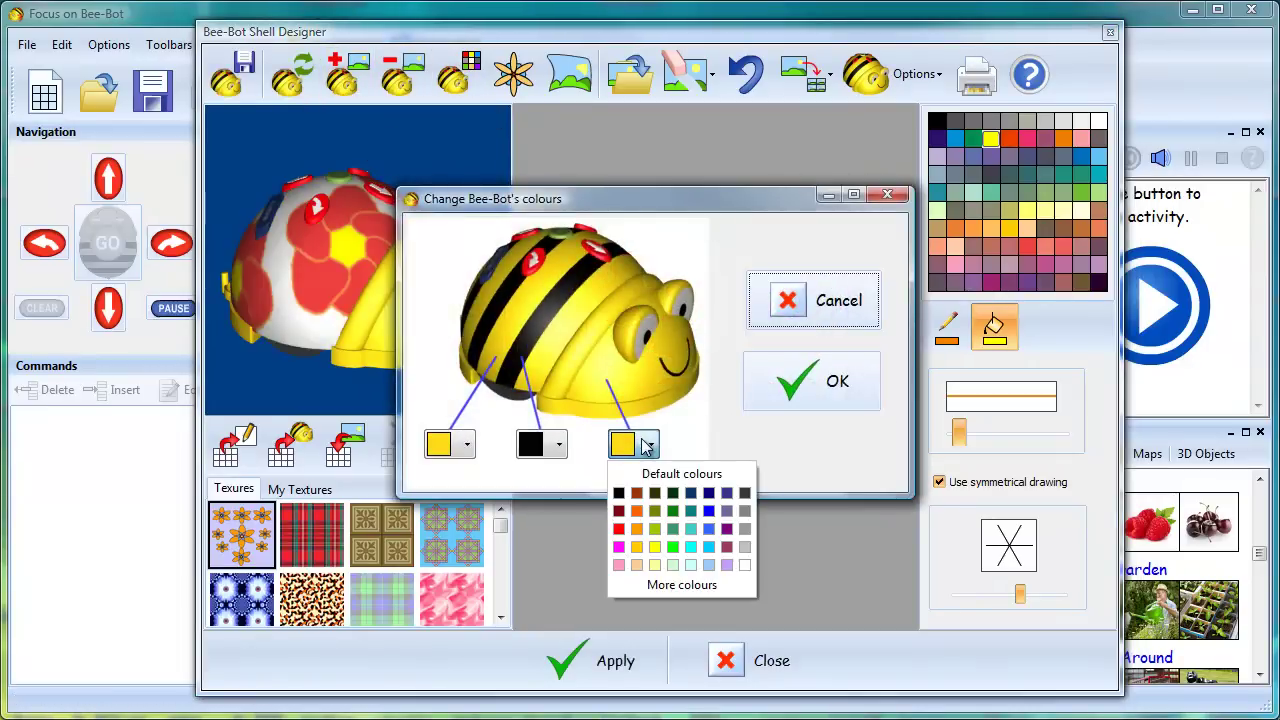
Colour the bee's front red, apply the flower shell, and view Bee-Bot on the garden mat
{"action": "left_click", "coordinate": [619, 529]}
{"action": "left_click", "coordinate": [781, 392]}
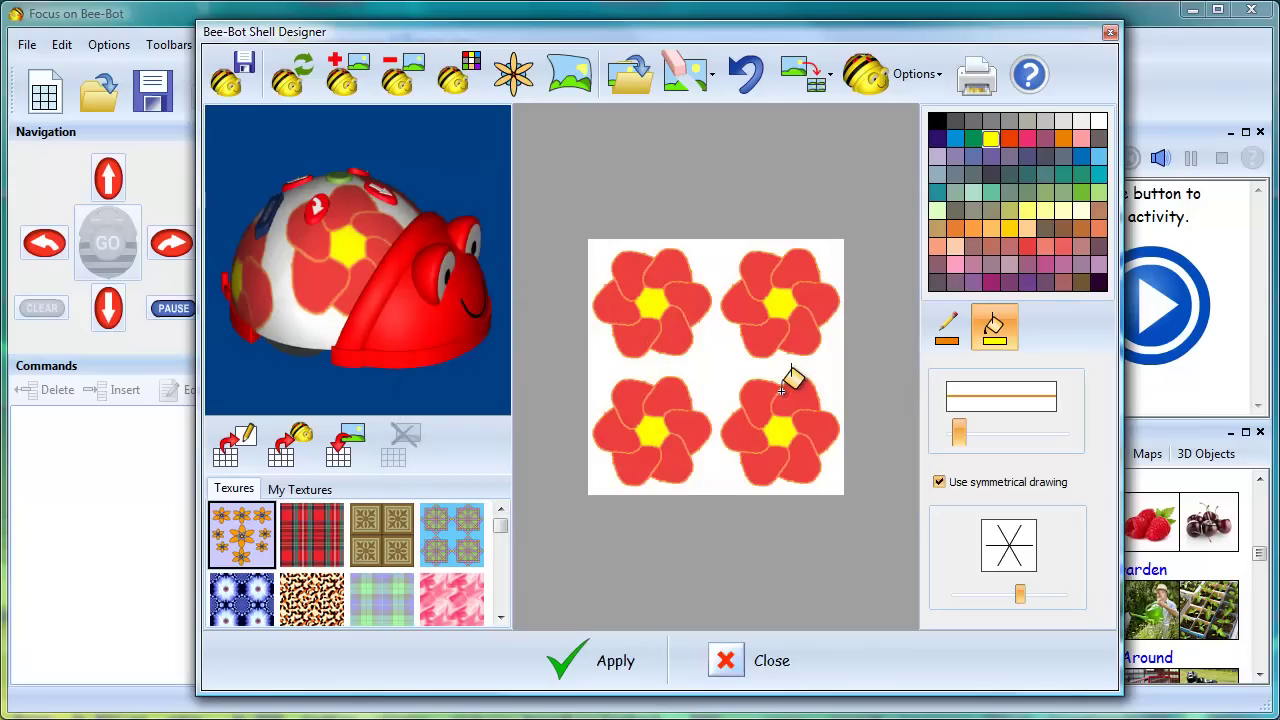
{"action": "left_click_drag", "start_coordinate": [348, 349], "coordinate": [319, 353]}
{"action": "left_click", "coordinate": [586, 657]}
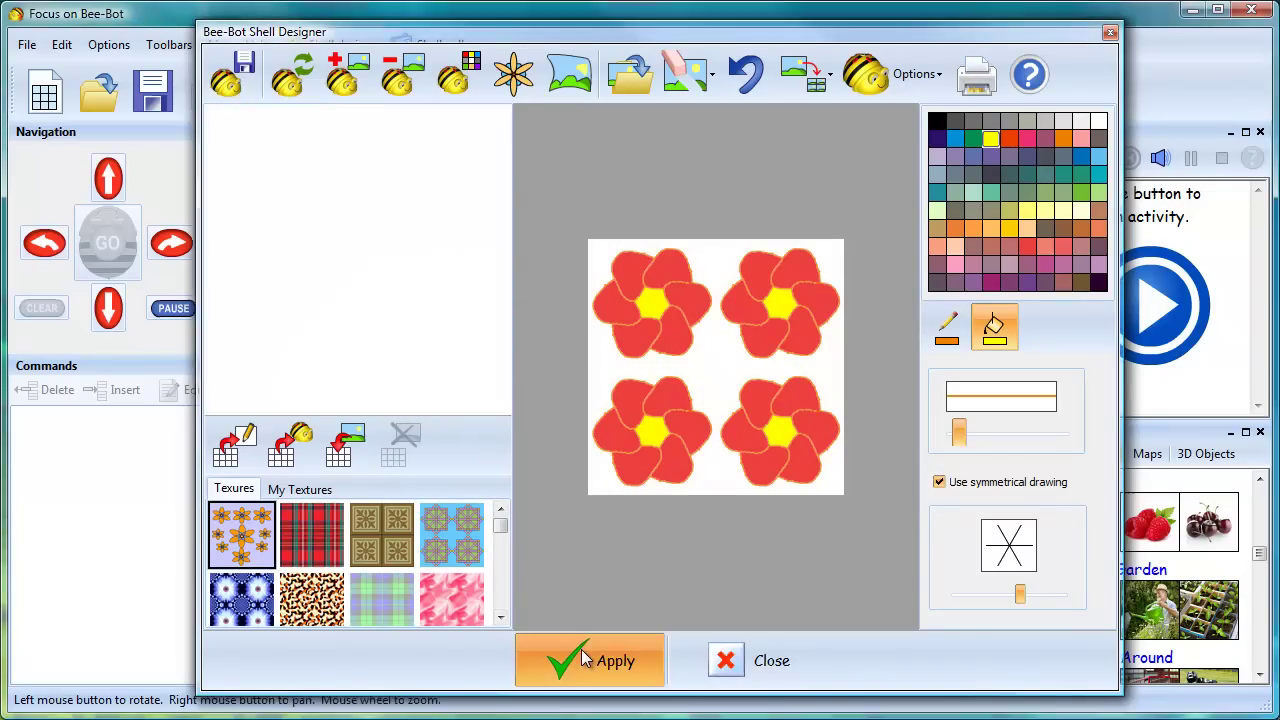
{"action": "mouse_move", "coordinate": [566, 571]}
{"action": "left_mouse_down"}
{"action": "mouse_move", "coordinate": [628, 565]}
{"action": "mouse_move", "coordinate": [689, 534]}
{"action": "mouse_move", "coordinate": [574, 574]}
{"action": "mouse_move", "coordinate": [516, 552]}
{"action": "mouse_move", "coordinate": [555, 562]}
{"action": "left_mouse_up"}
{"action": "scroll", "coordinate": [555, 562], "scroll_direction": "down", "scroll_amount": 5}
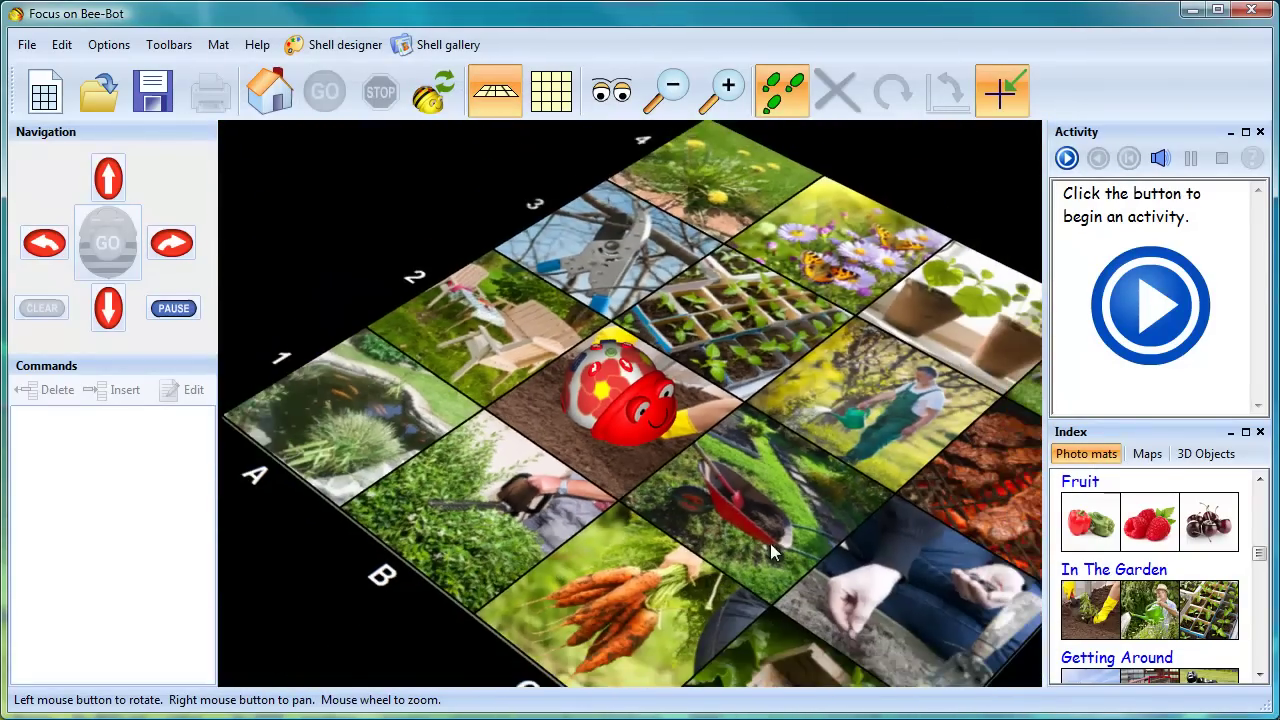
{"action": "left_click_drag", "start_coordinate": [770, 543], "coordinate": [676, 526]}
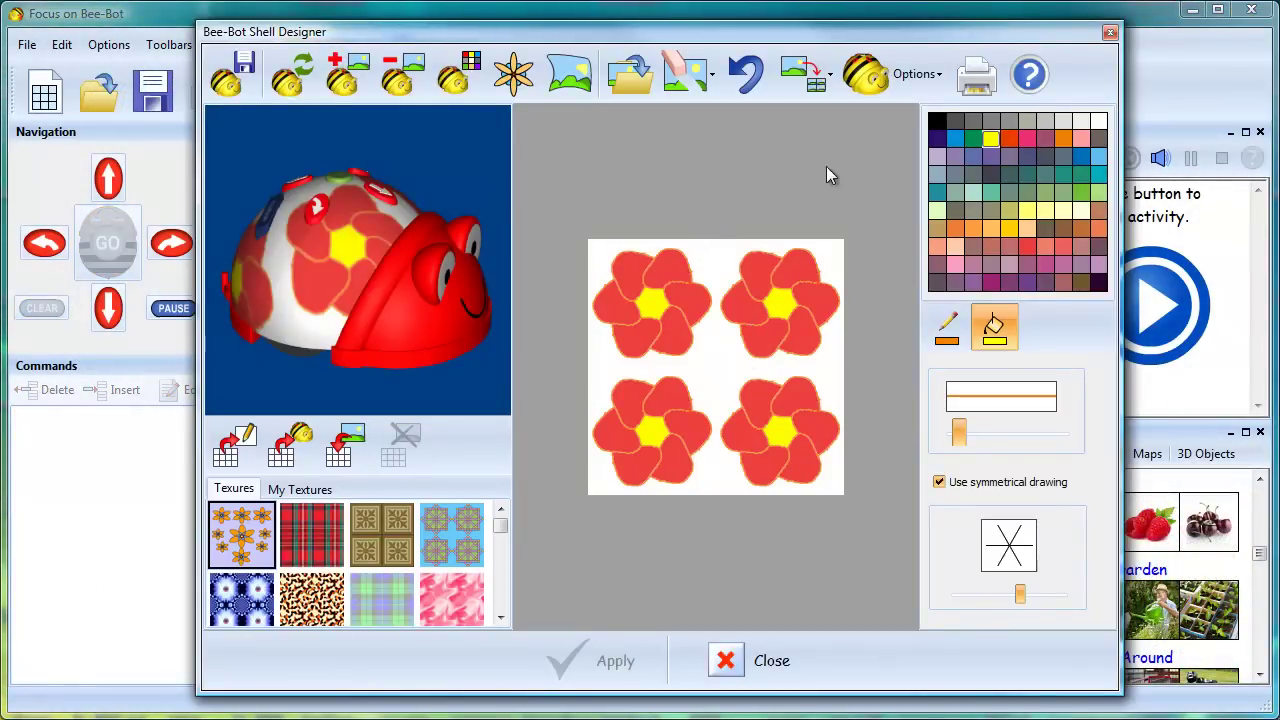
Print the flower jacket pattern with Pattern repeat adjusted so the flowers print larger
{"action": "left_click", "coordinate": [975, 74]}
{"action": "mouse_move", "coordinate": [849, 123]}
{"action": "left_mouse_down"}
{"action": "mouse_move", "coordinate": [835, 123]}
{"action": "mouse_move", "coordinate": [845, 138]}
{"action": "left_mouse_up"}
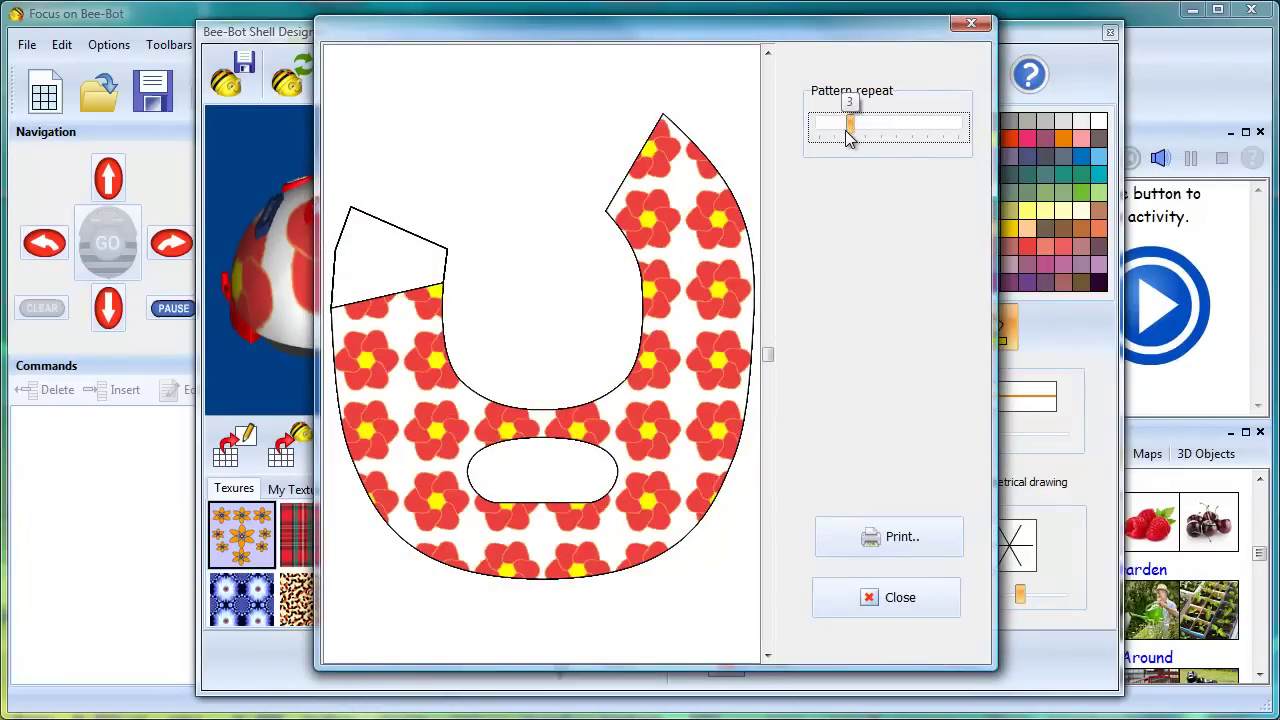
{"action": "left_click", "coordinate": [886, 543]}
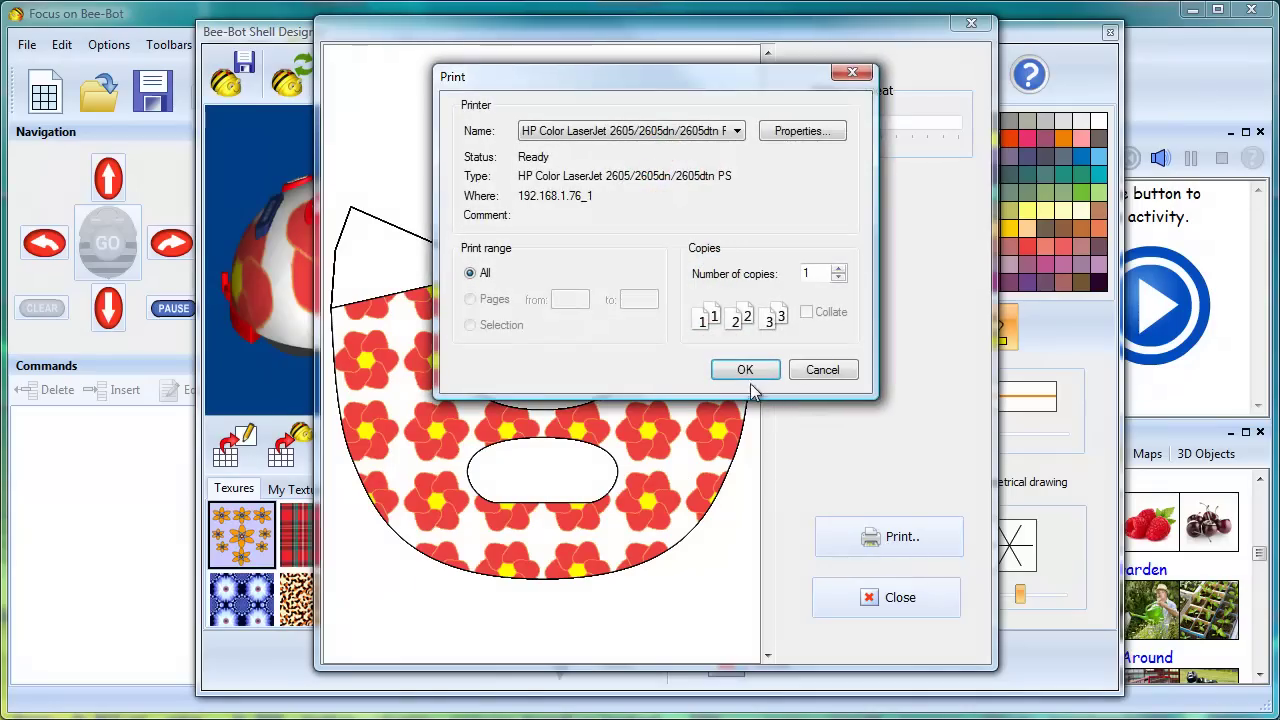
{"action": "left_click", "coordinate": [745, 370]}
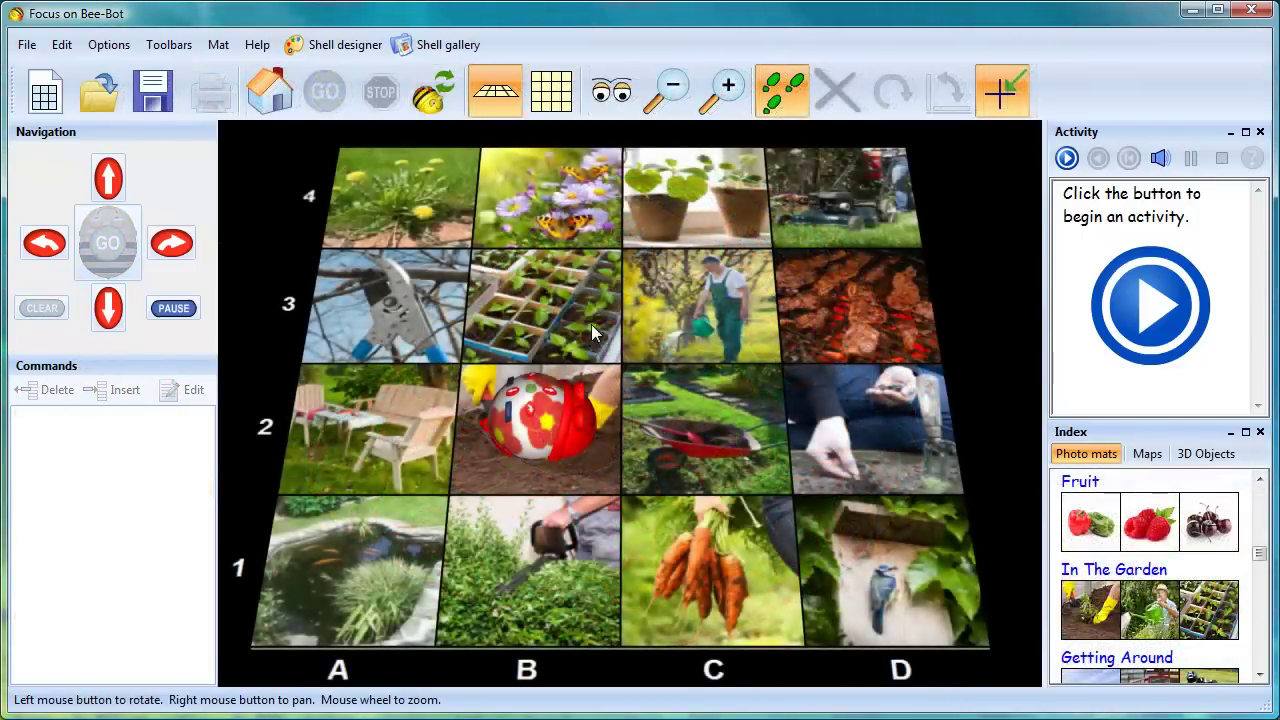
Load a child's photo from class-photos into the Shell Designer, cropped closely around the face
{"action": "left_click", "coordinate": [436, 50]}
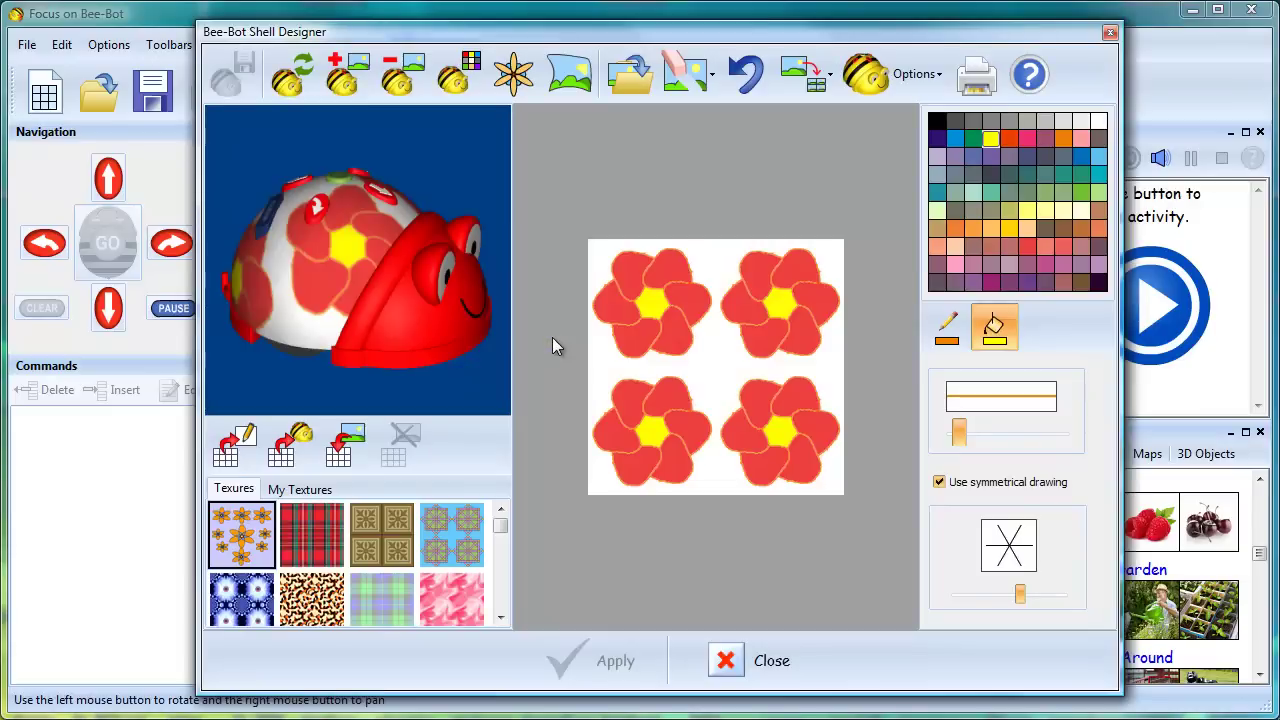
{"action": "left_click", "coordinate": [630, 72]}
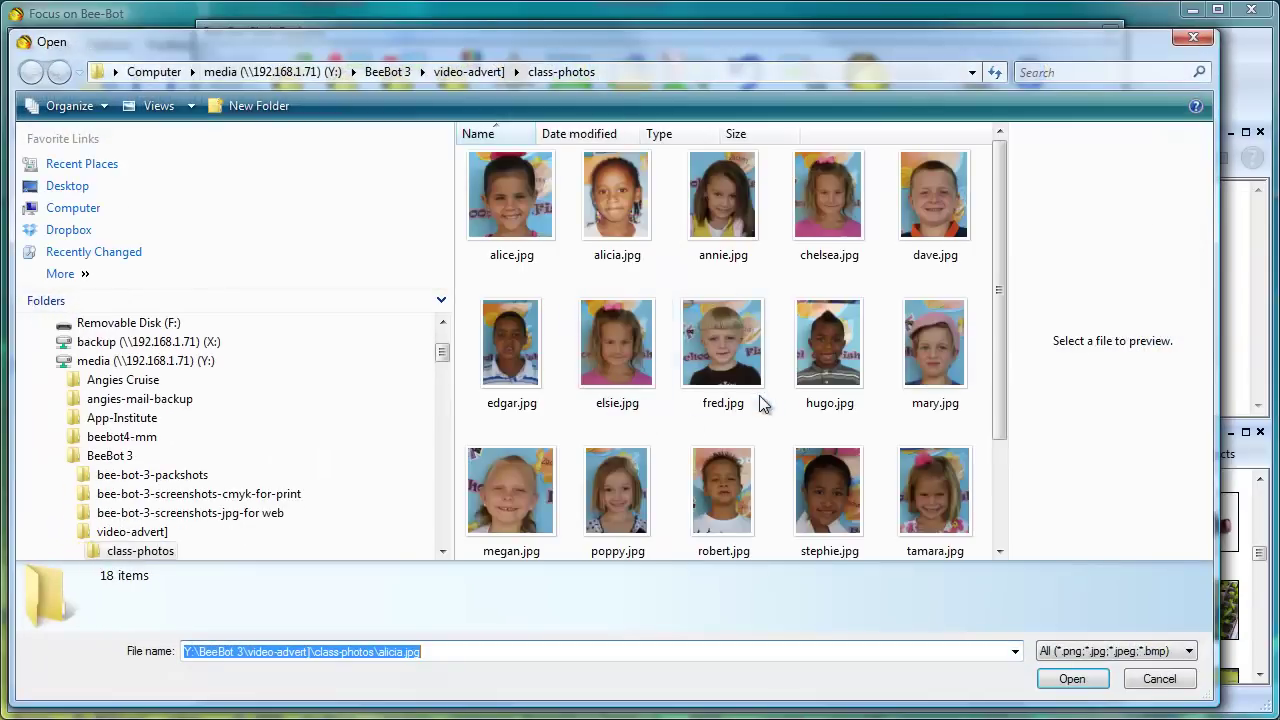
{"action": "left_click", "coordinate": [604, 339]}
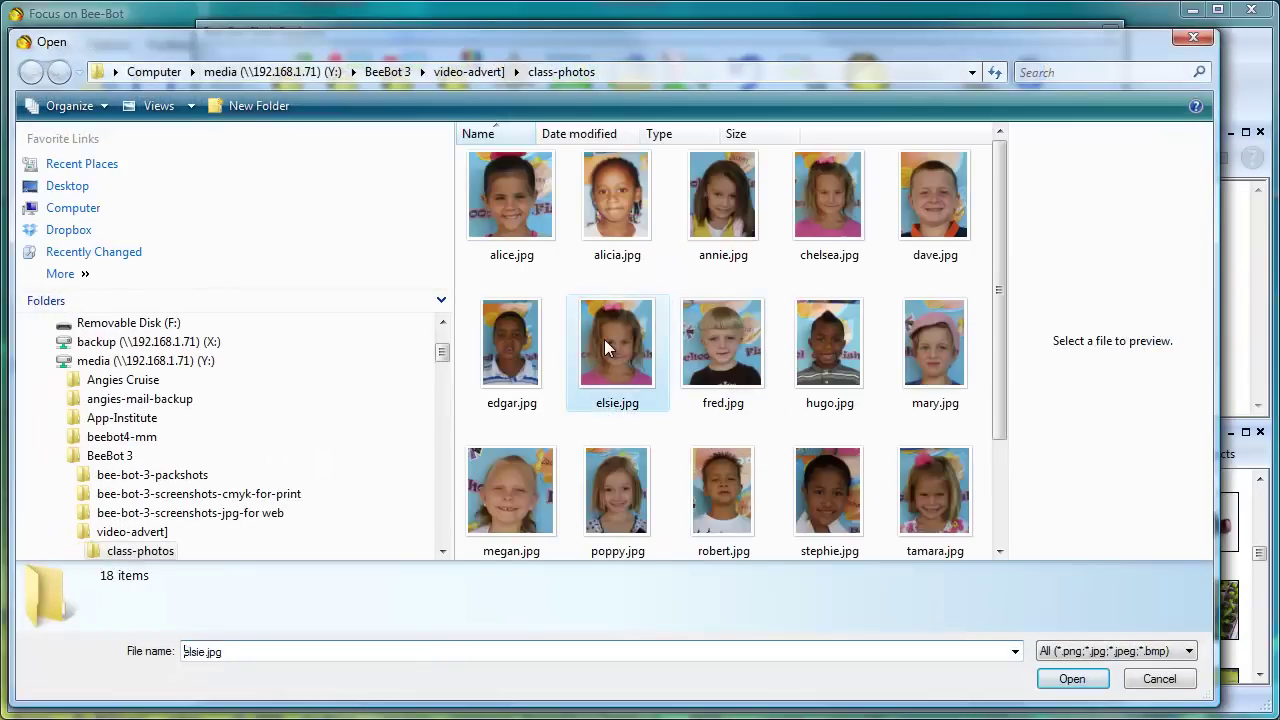
{"action": "left_click", "coordinate": [1070, 680]}
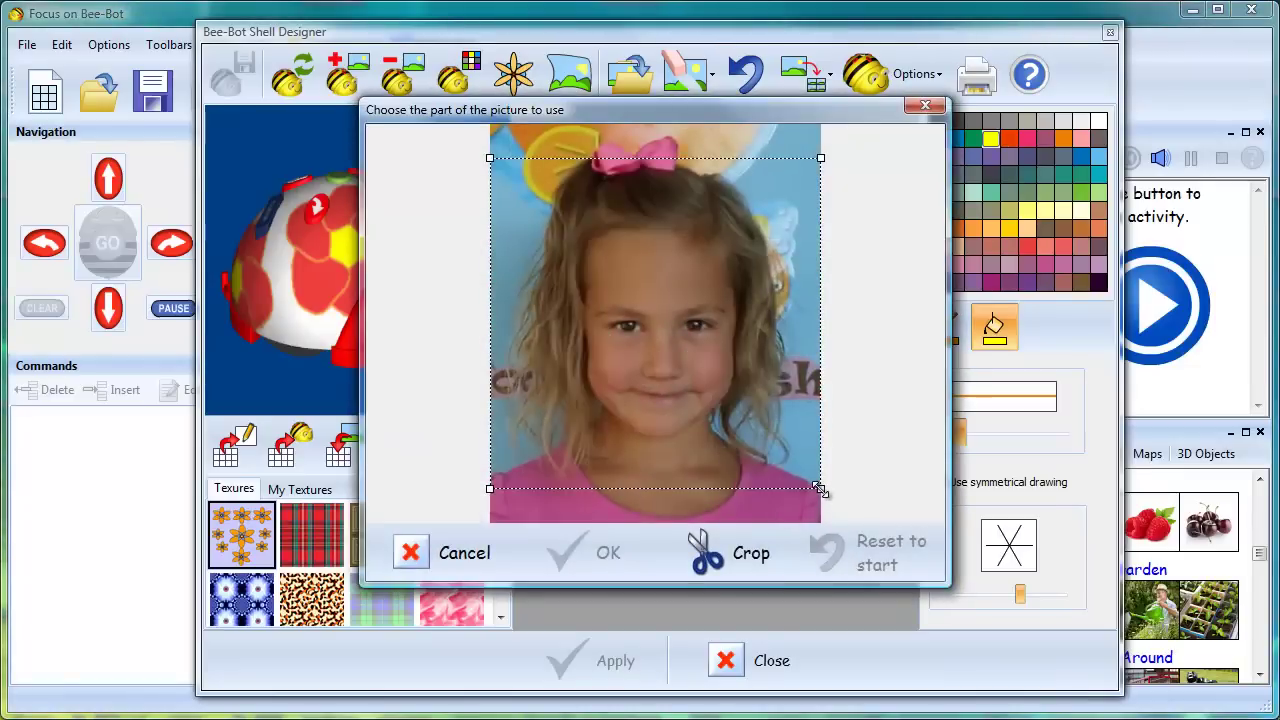
{"action": "left_click_drag", "start_coordinate": [818, 488], "coordinate": [783, 449]}
{"action": "left_click_drag", "start_coordinate": [714, 385], "coordinate": [736, 383]}
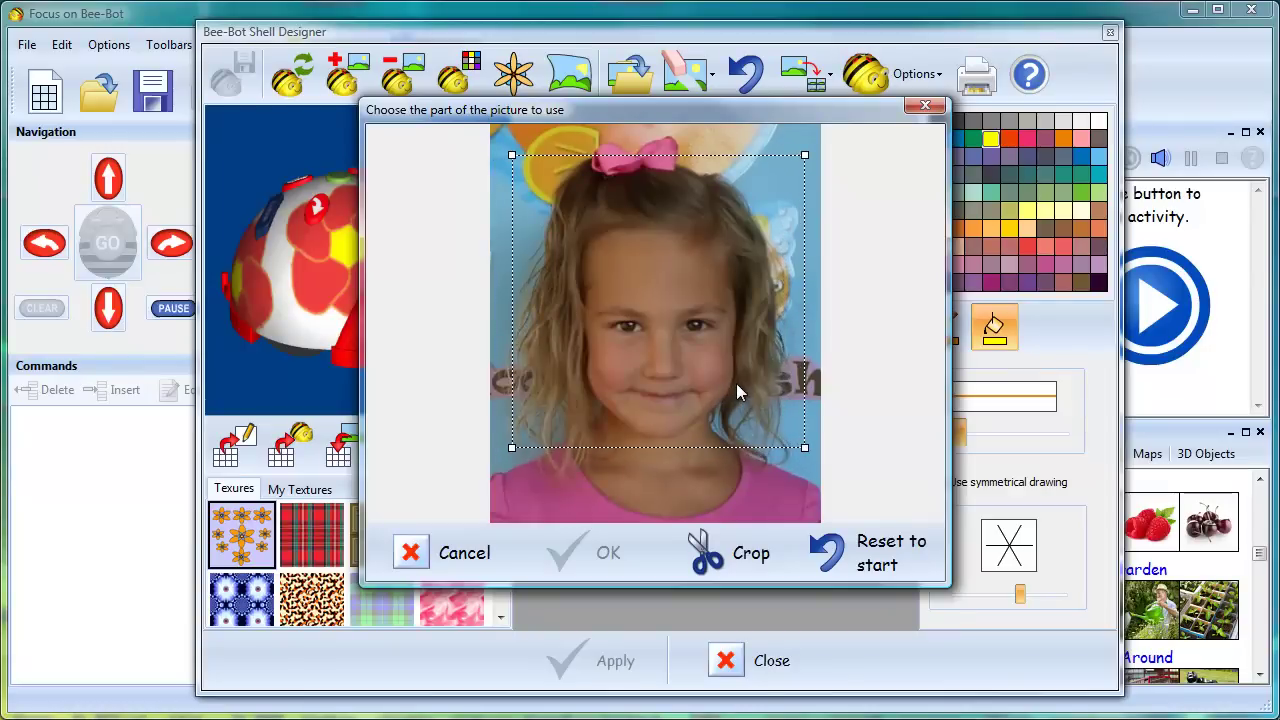
{"action": "left_click", "coordinate": [725, 556]}
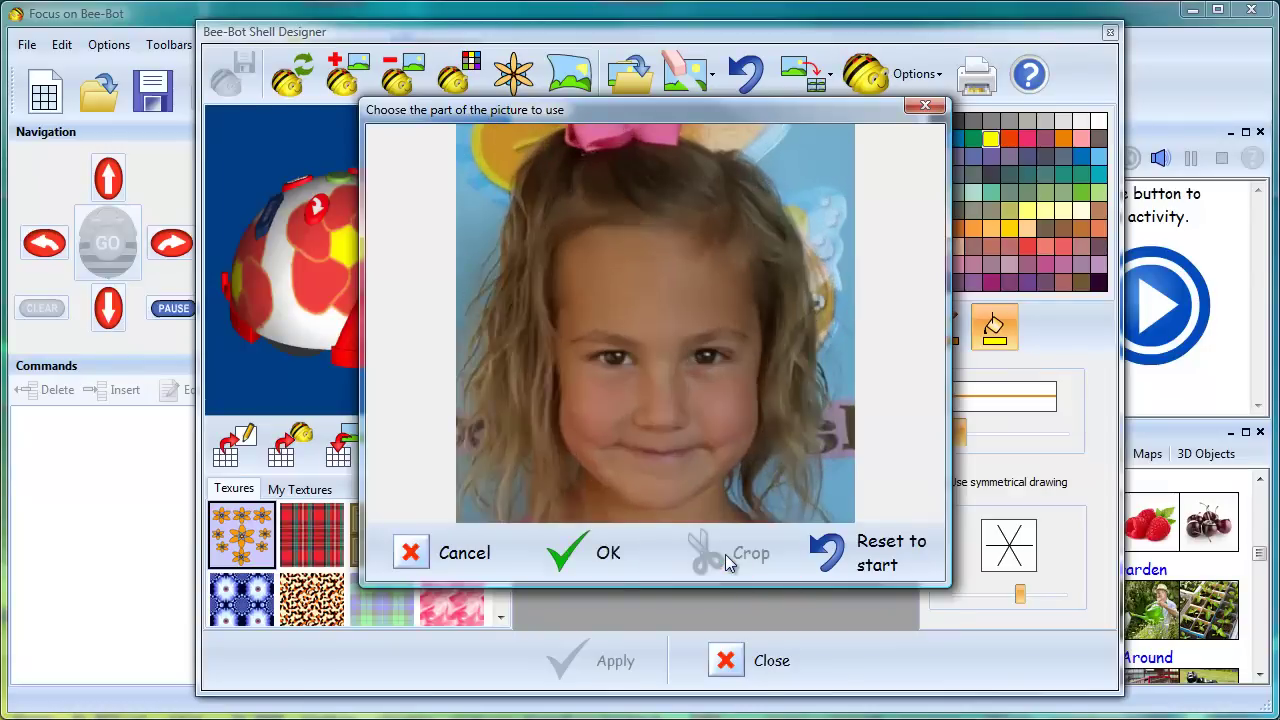
{"action": "left_click", "coordinate": [572, 560]}
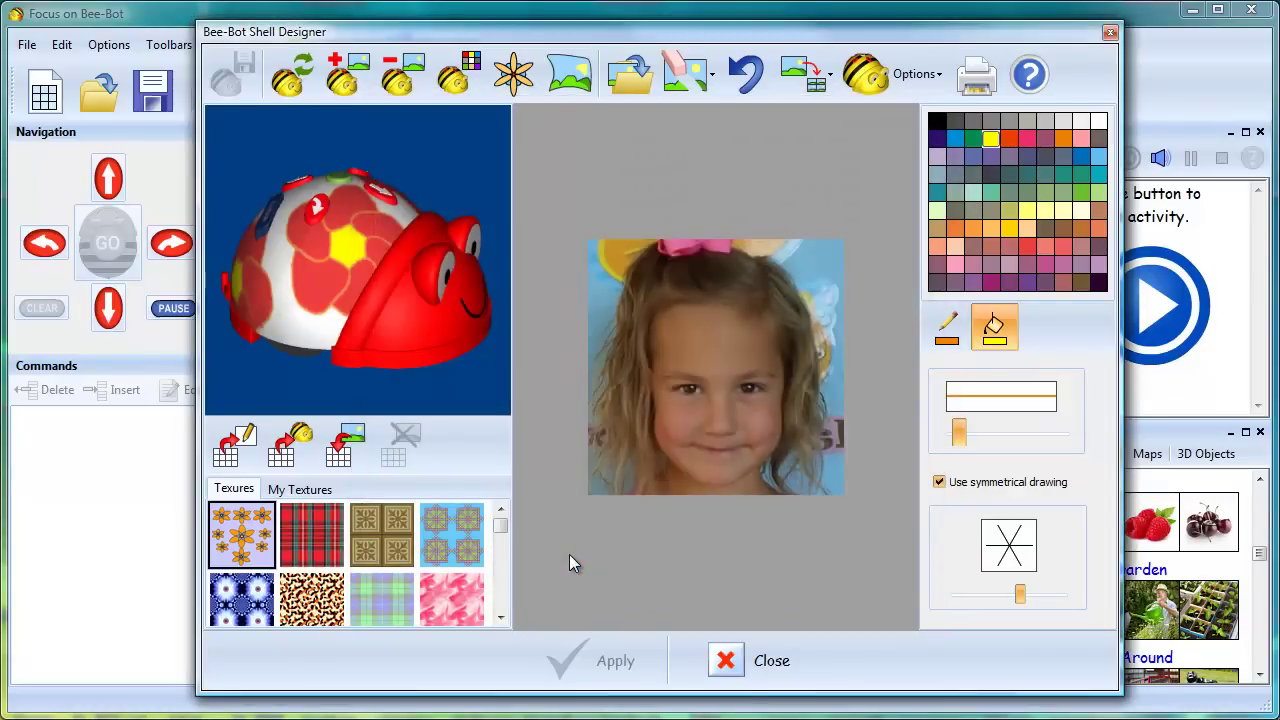
Put the face photo on the shell and change the bee's red body colour to yellow
{"action": "left_click", "coordinate": [340, 78]}
{"action": "left_click_drag", "start_coordinate": [270, 260], "coordinate": [255, 283]}
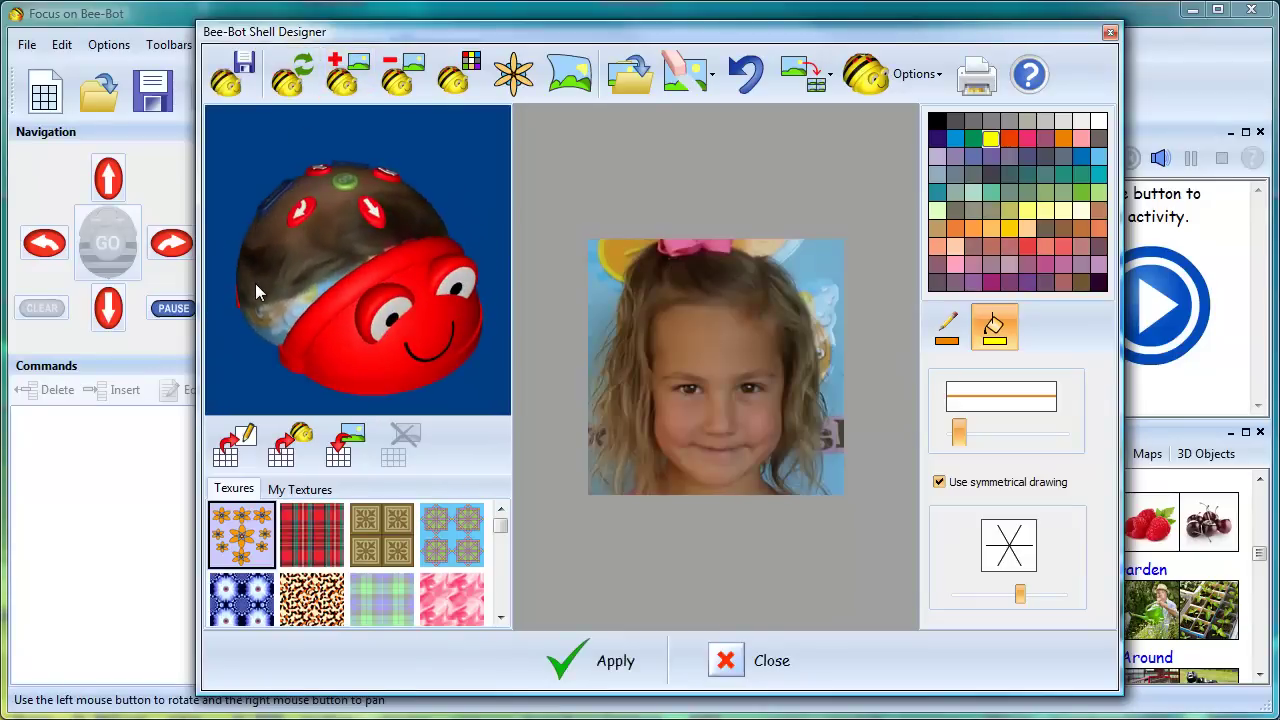
{"action": "left_click", "coordinate": [453, 75]}
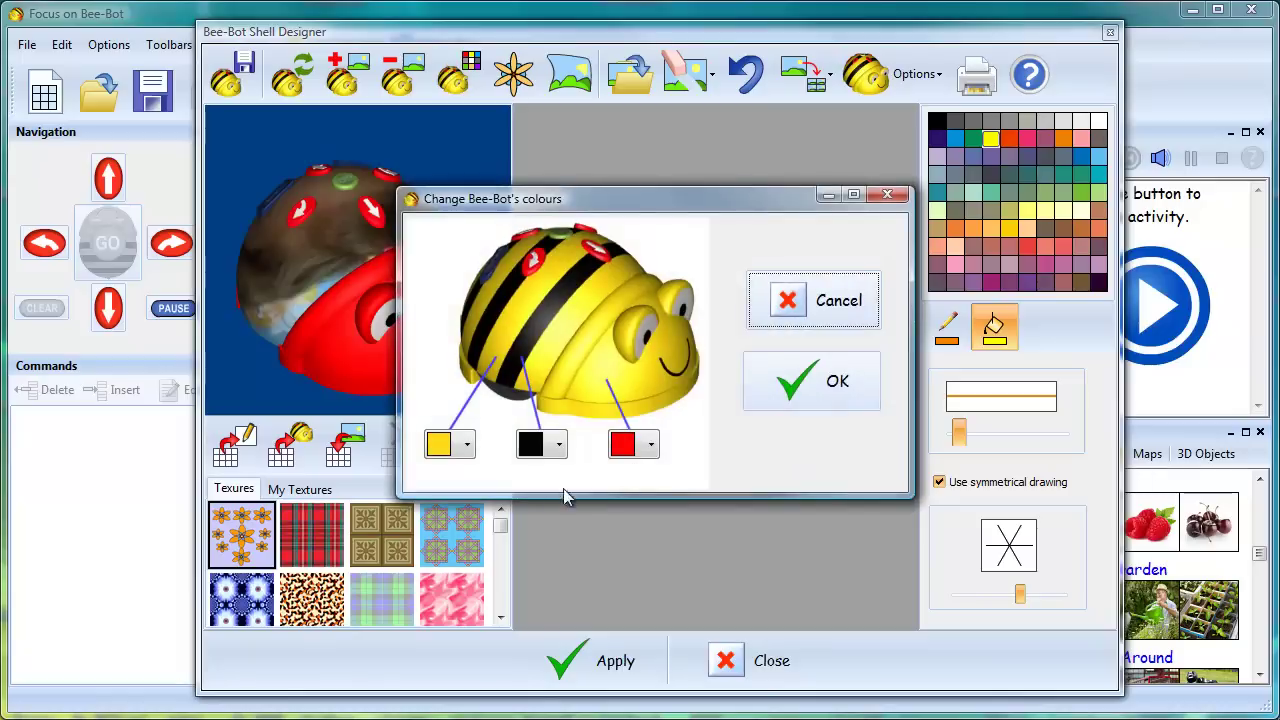
{"action": "left_click", "coordinate": [622, 445]}
{"action": "left_click", "coordinate": [656, 548]}
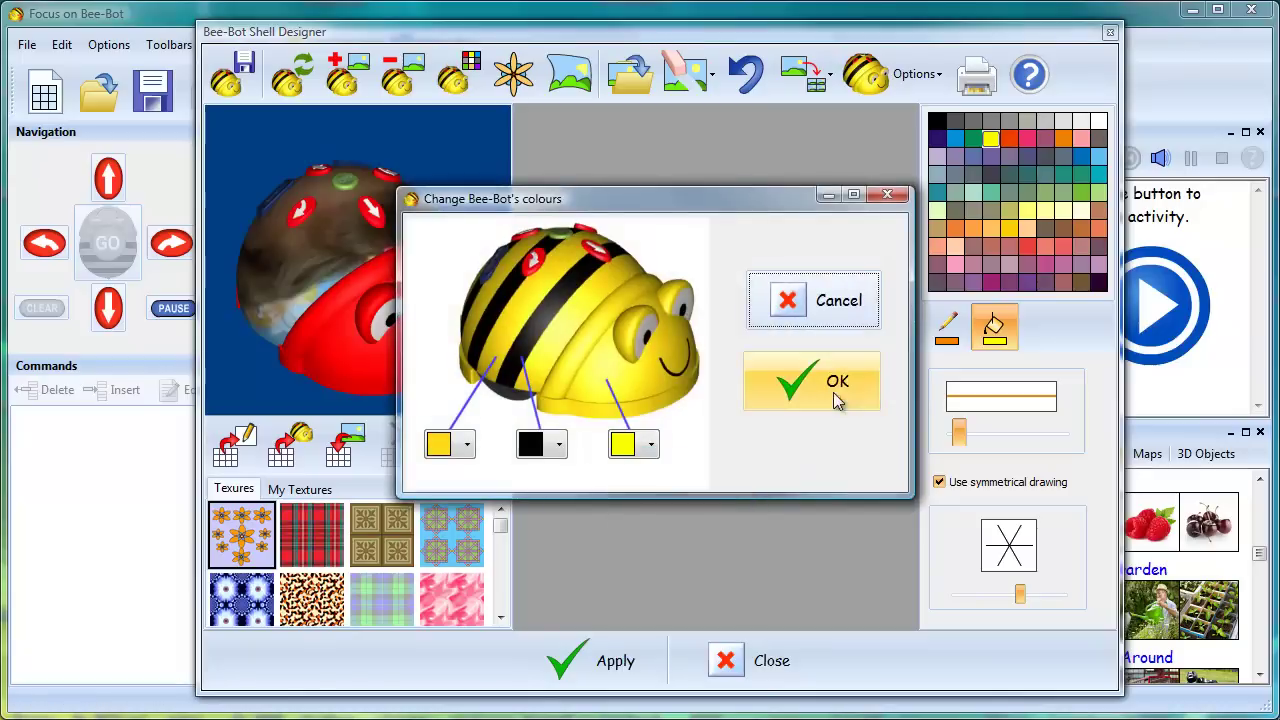
{"action": "left_click", "coordinate": [834, 390]}
Apply the new photo shell to the Bee-Bot on the mat
{"action": "mouse_move", "coordinate": [317, 283]}
{"action": "left_mouse_down"}
{"action": "mouse_move", "coordinate": [408, 275]}
{"action": "mouse_move", "coordinate": [373, 294]}
{"action": "mouse_move", "coordinate": [302, 274]}
{"action": "left_mouse_up"}
{"action": "left_click", "coordinate": [590, 661]}
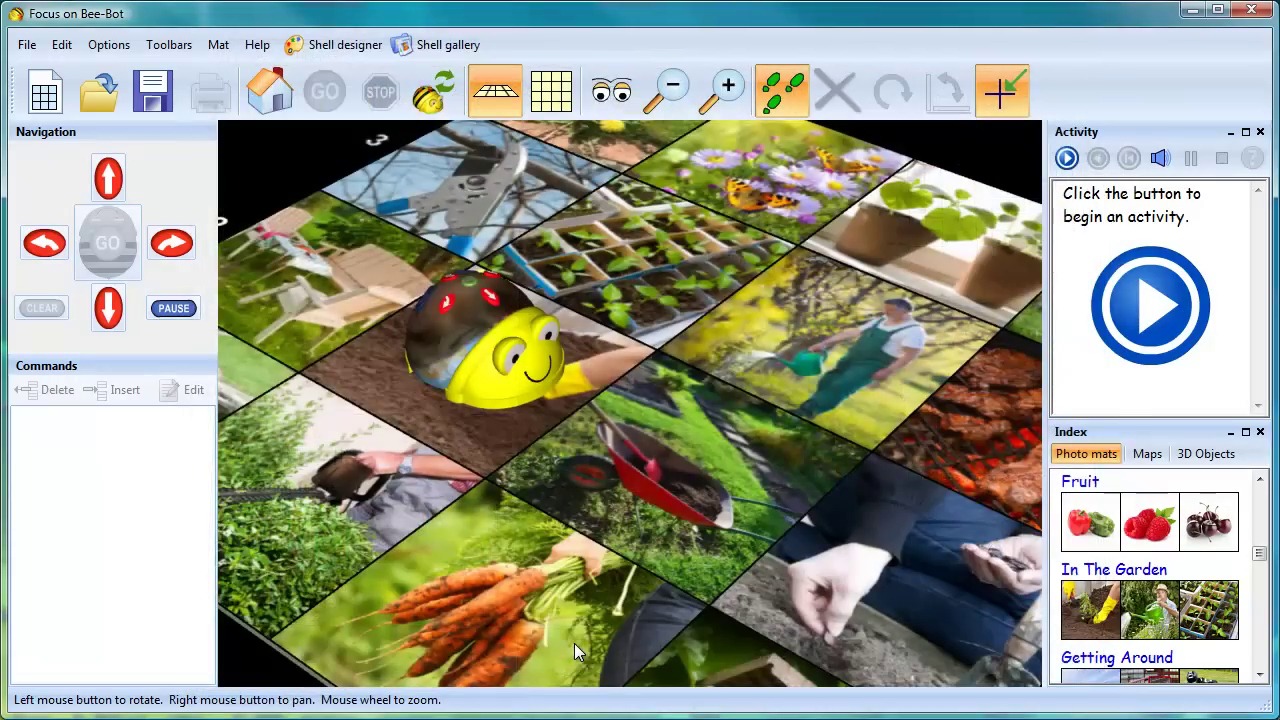
{"action": "left_click_drag", "start_coordinate": [449, 437], "coordinate": [541, 434]}
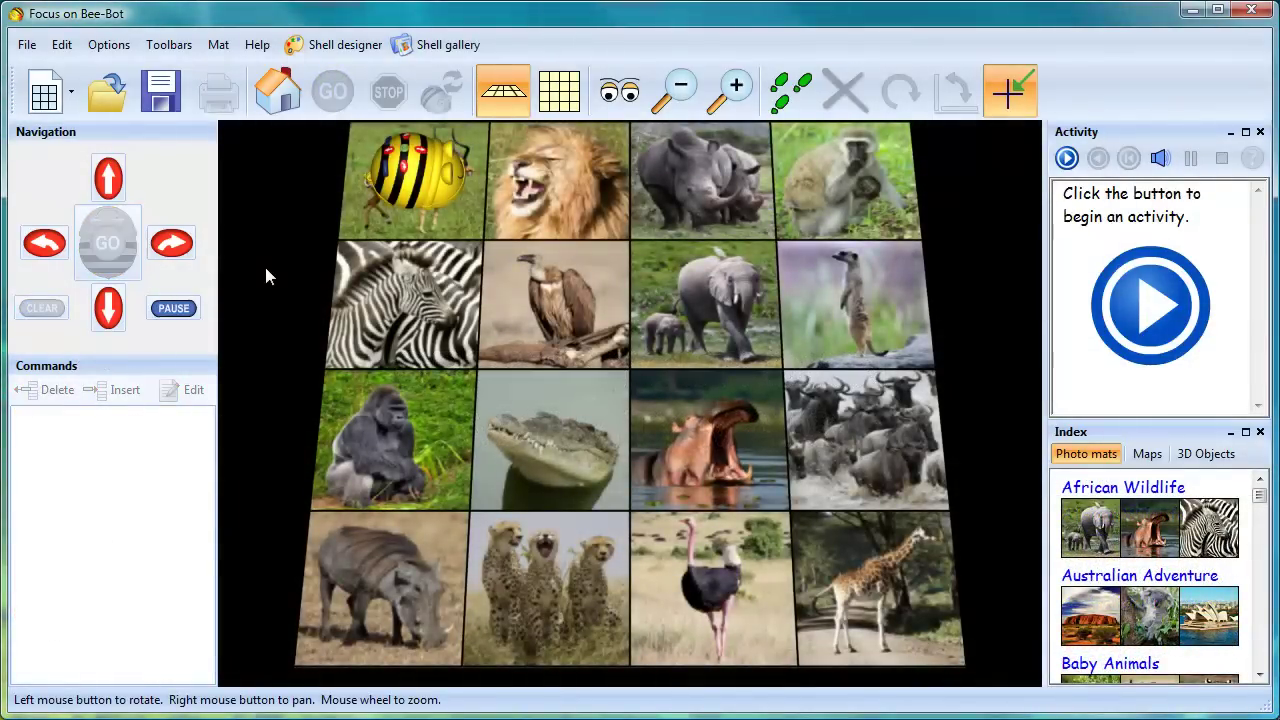
Start a new picture mat named Alphabet and Numbers
{"action": "left_click", "coordinate": [48, 96]}
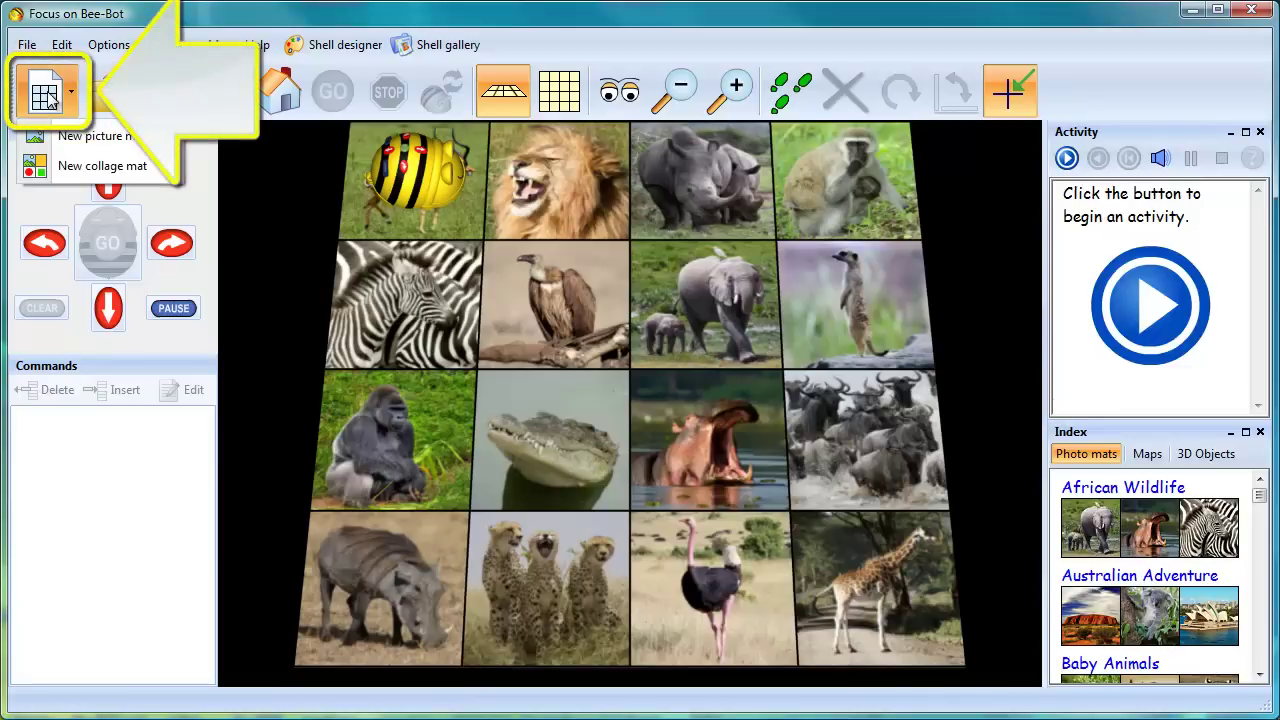
{"action": "left_click", "coordinate": [44, 90]}
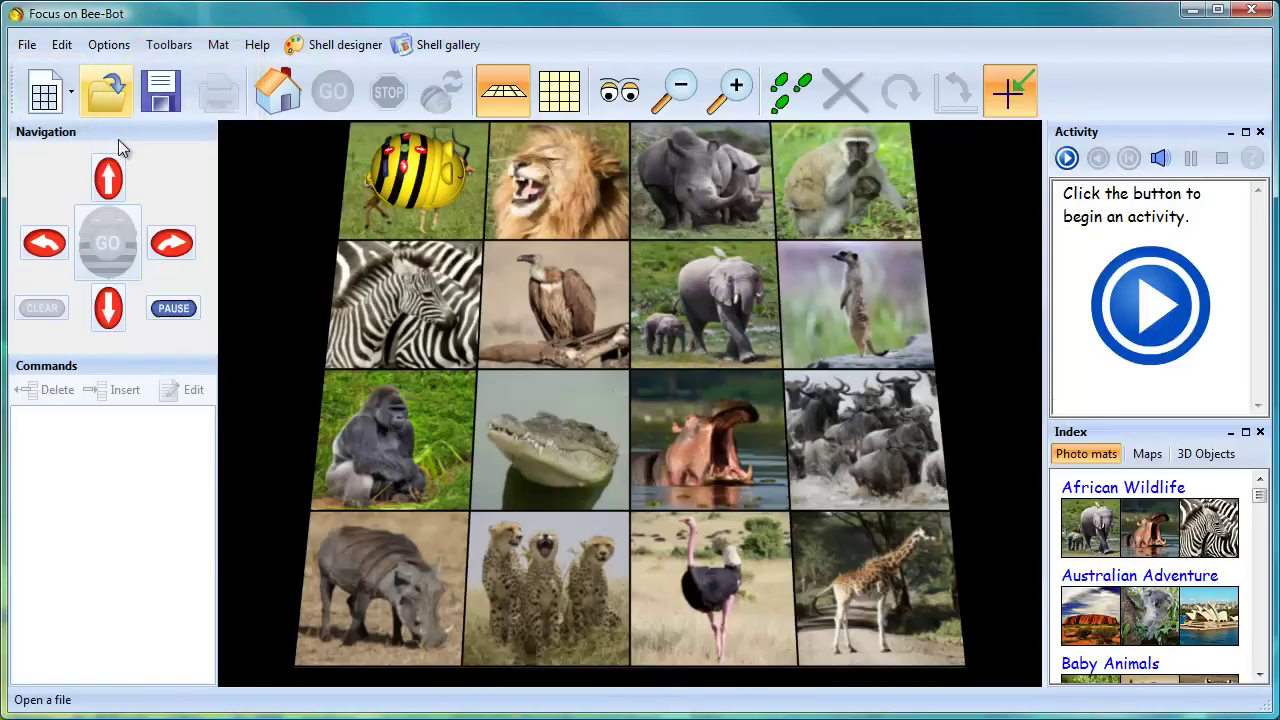
{"action": "left_click", "coordinate": [42, 100]}
{"action": "left_click", "coordinate": [90, 142]}
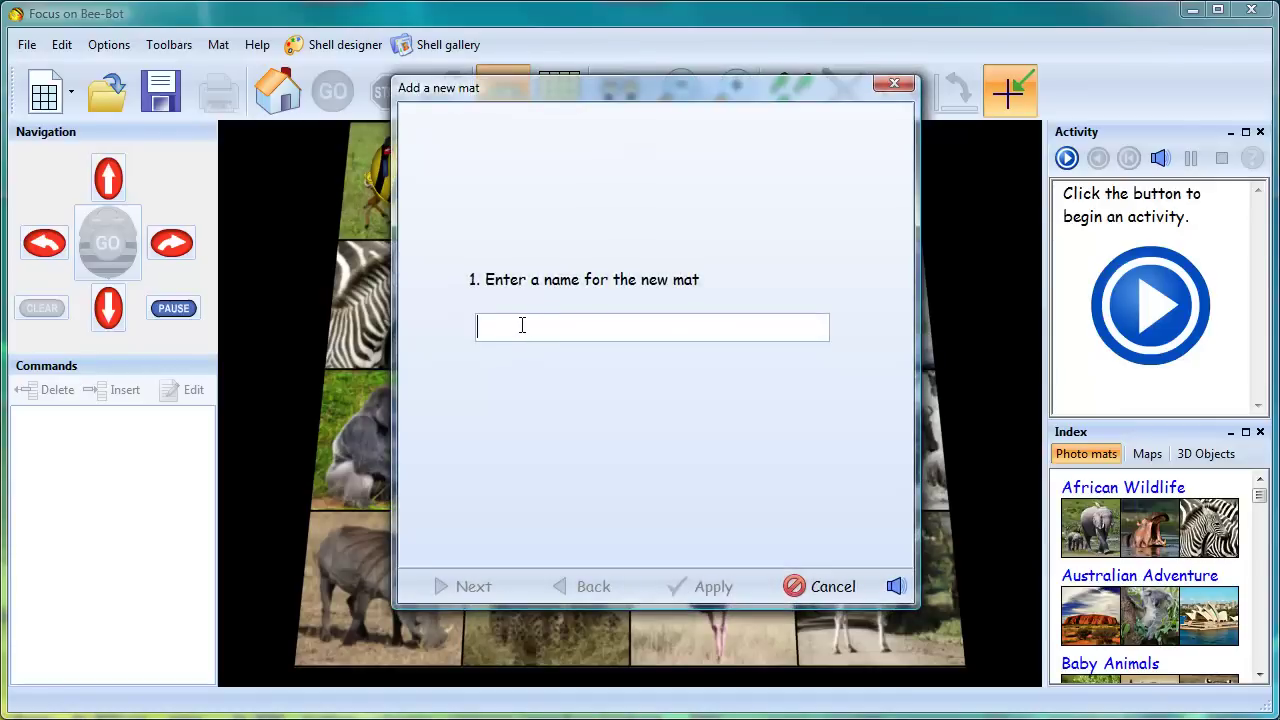
{"action": "type", "text": "Alphabet and Numbers"}
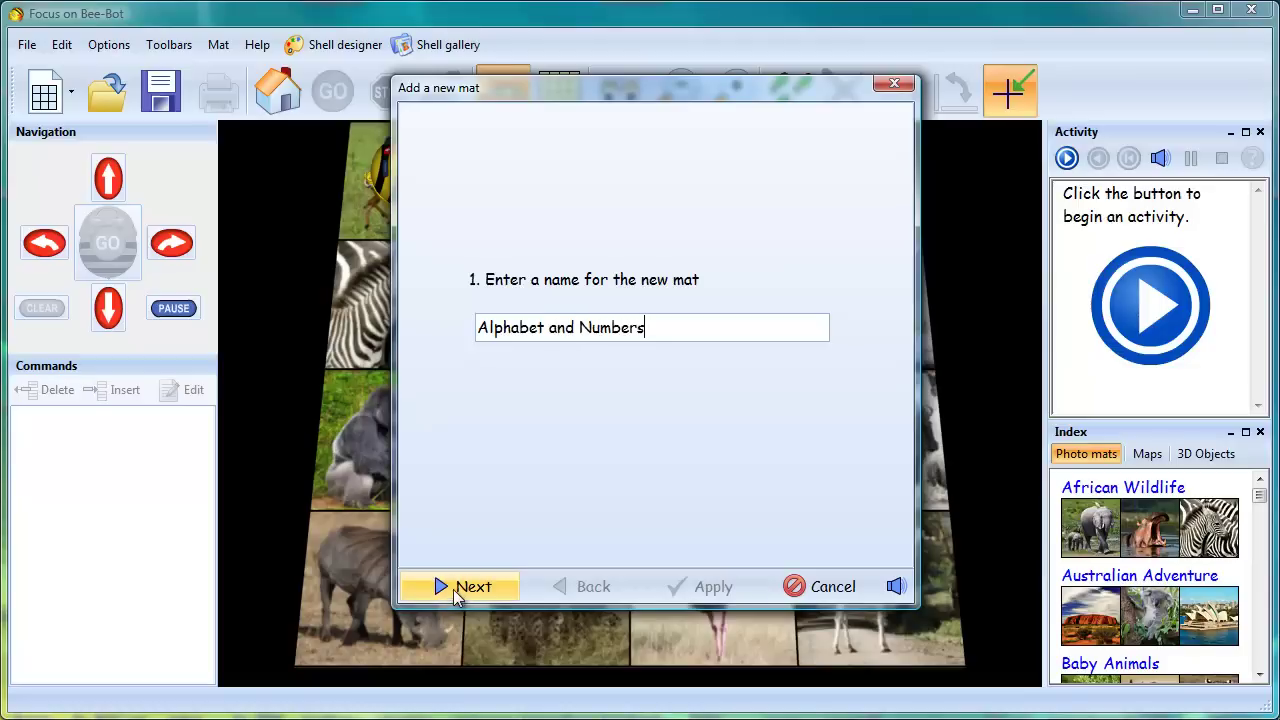
Use alphabet.jpg as the new mat's picture
{"action": "left_click", "coordinate": [455, 587]}
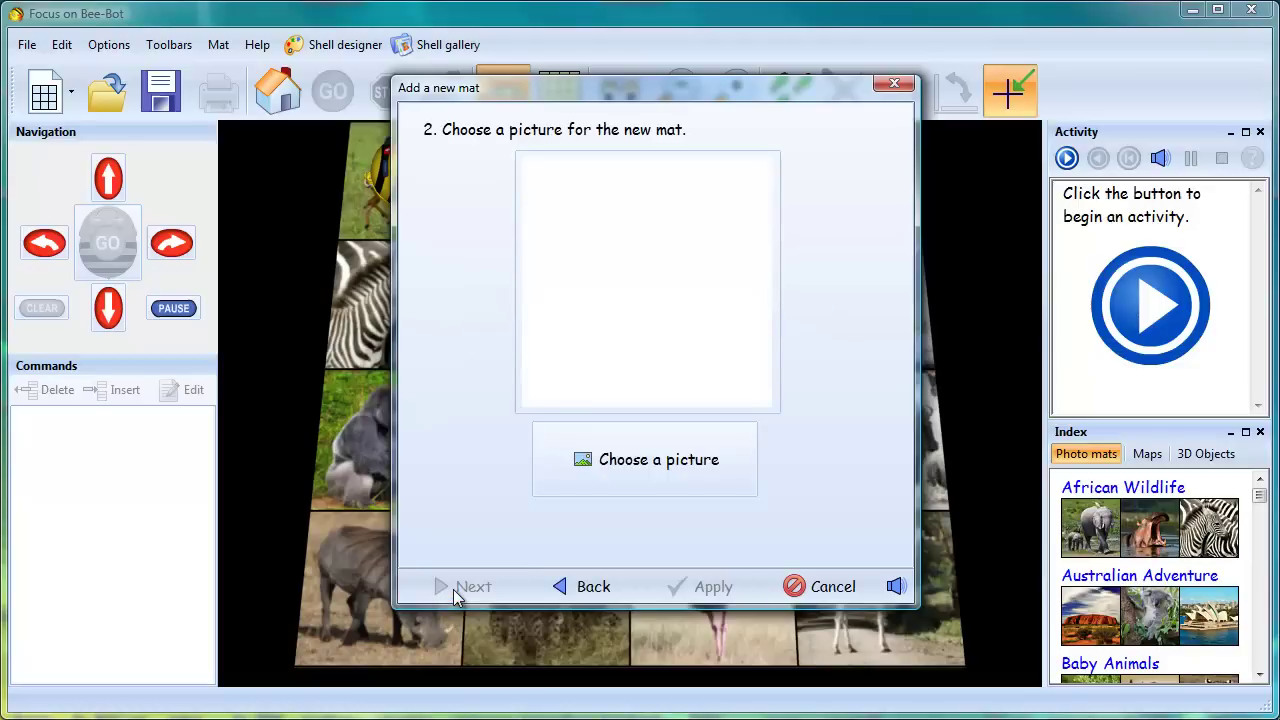
{"action": "left_click", "coordinate": [639, 452]}
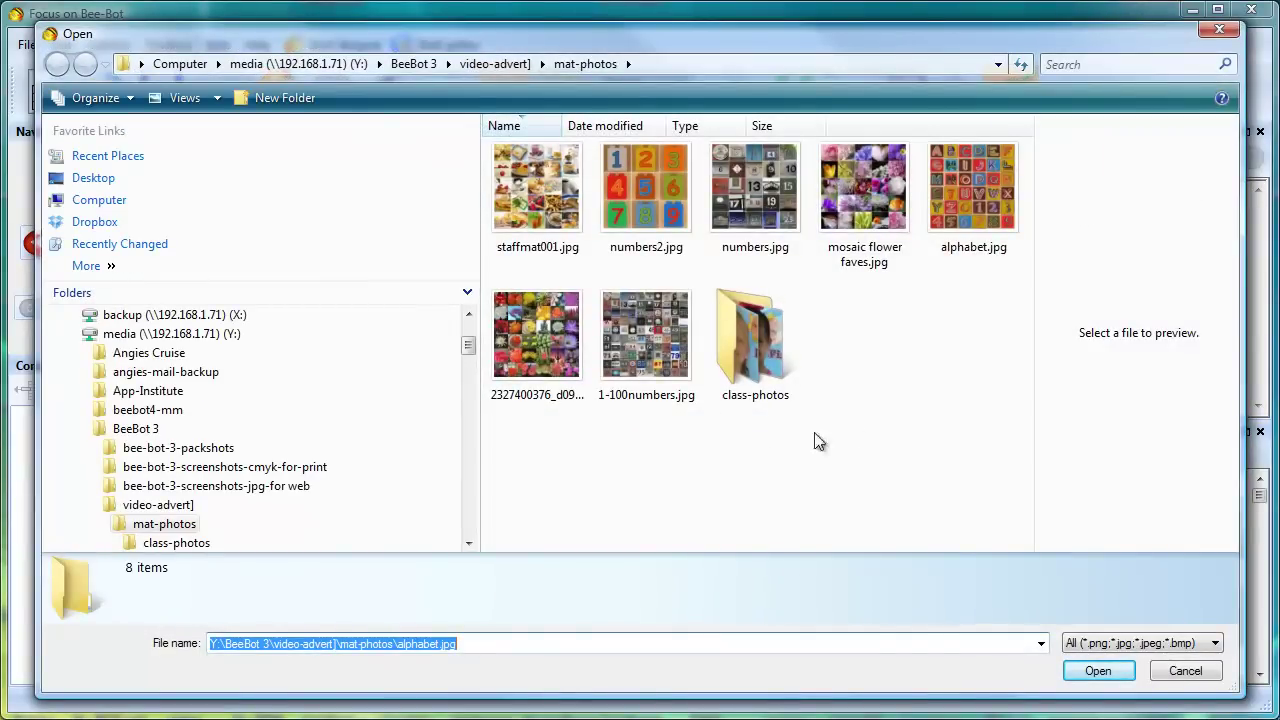
{"action": "left_click", "coordinate": [975, 200]}
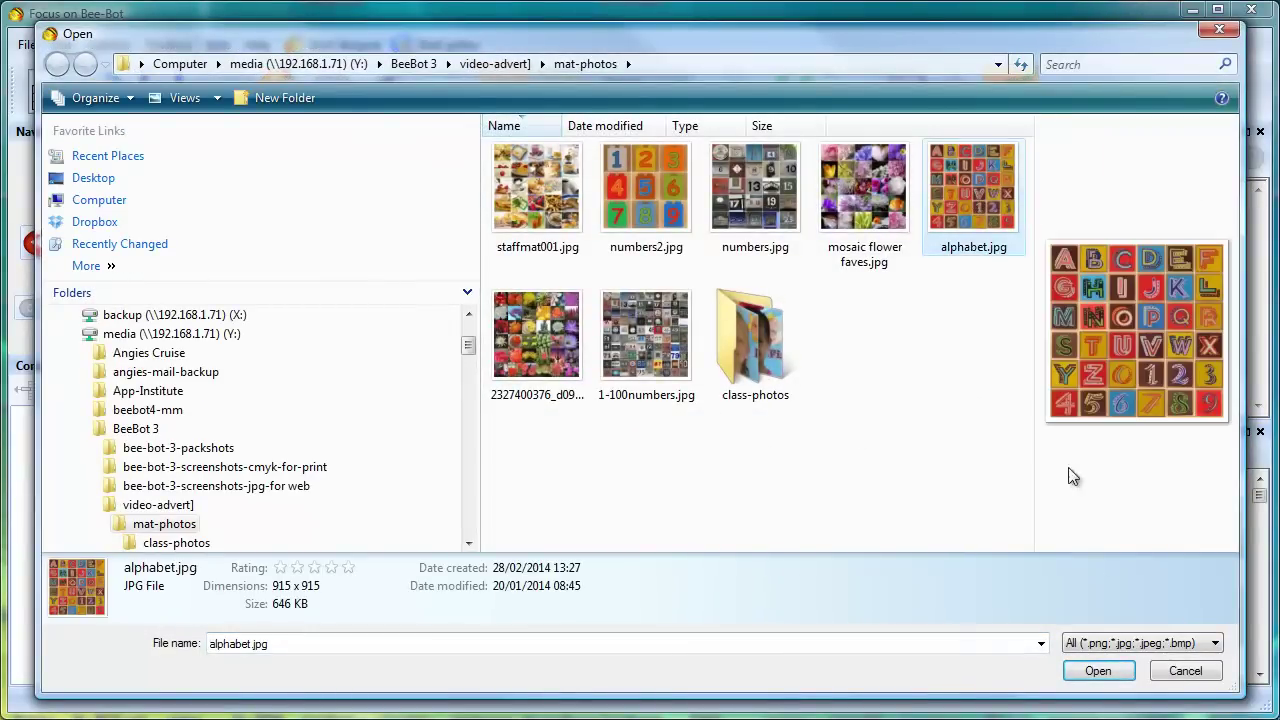
{"action": "left_click", "coordinate": [1098, 671]}
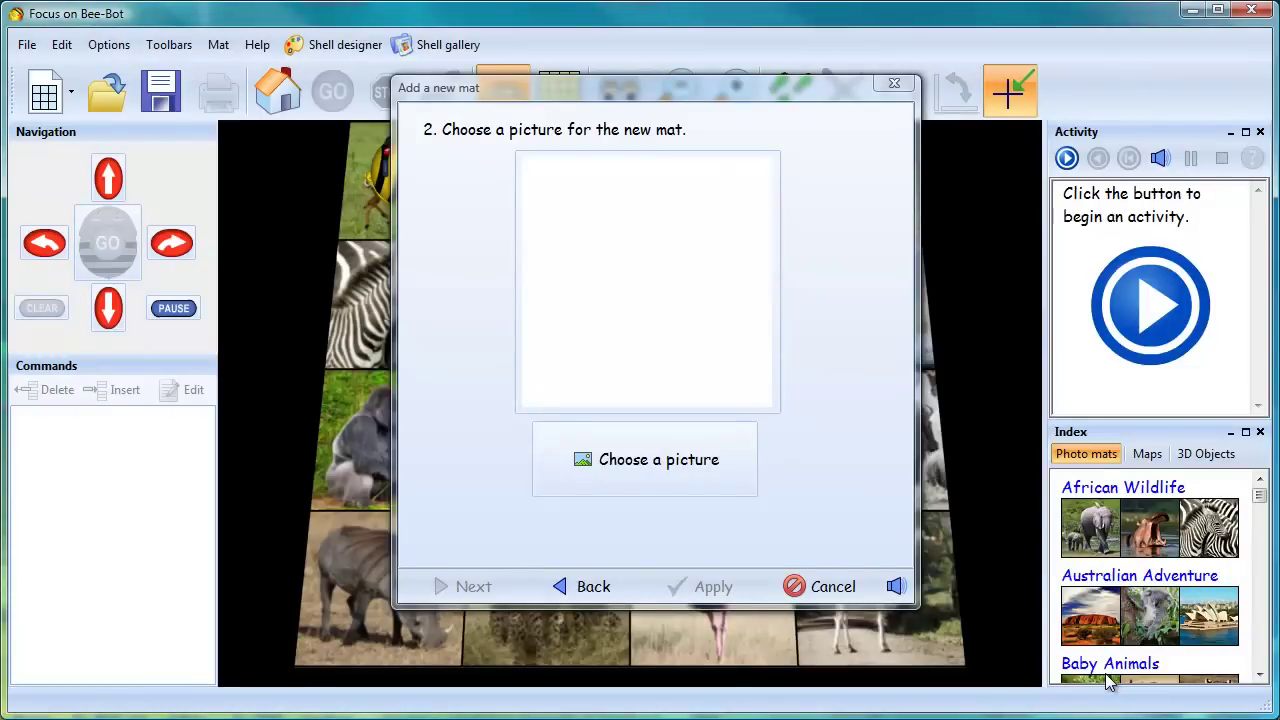
Set the mat grid to 6 by 6 squares and create the mat
{"action": "left_click", "coordinate": [474, 588]}
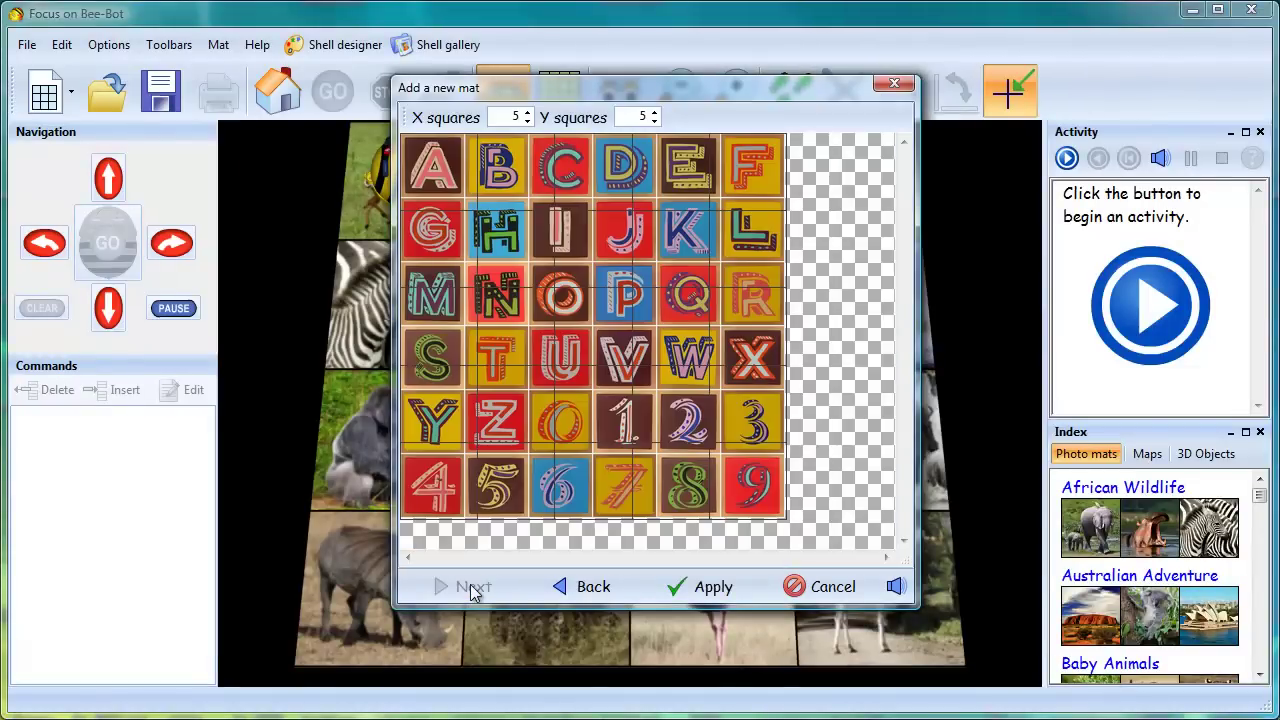
{"action": "left_click", "coordinate": [528, 114]}
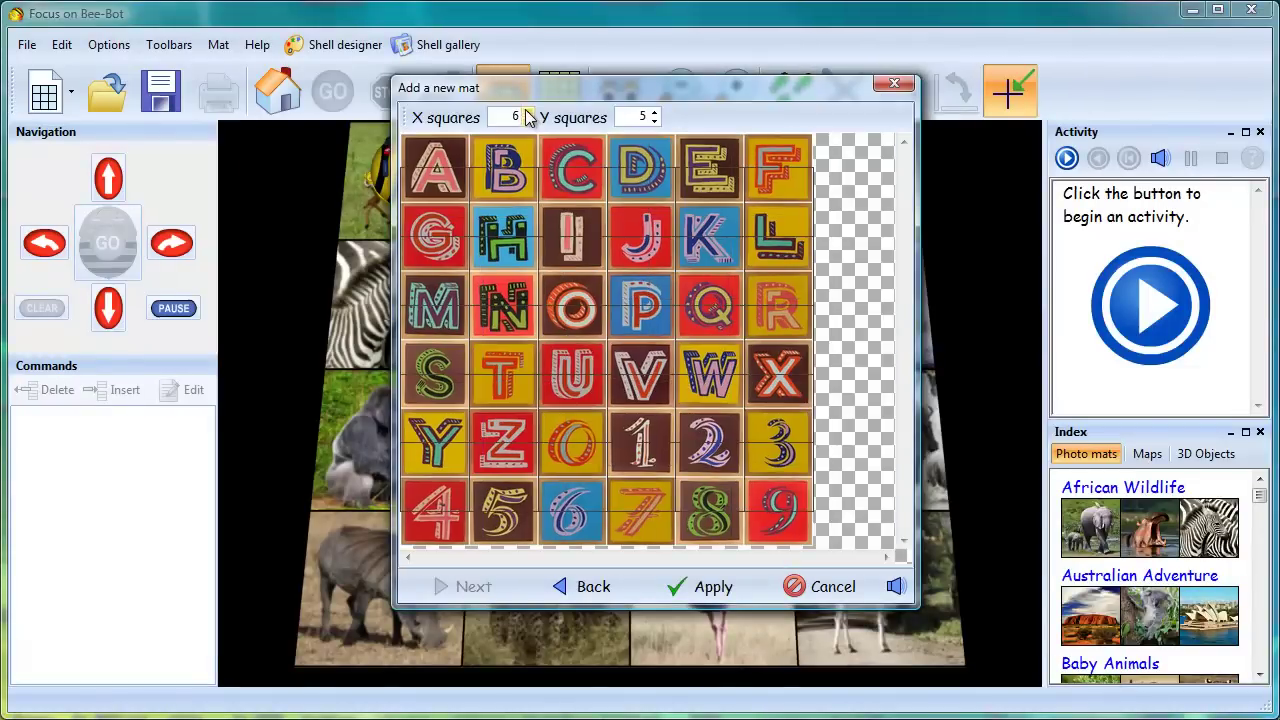
{"action": "left_click", "coordinate": [655, 121]}
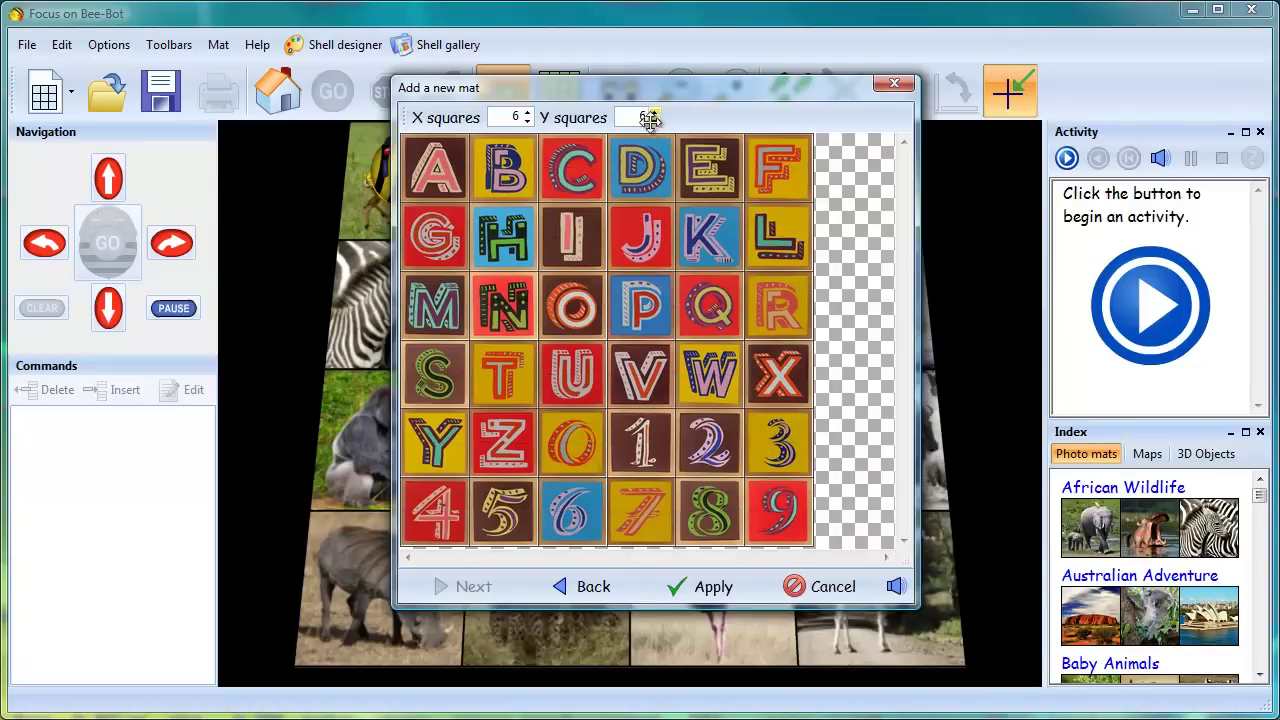
{"action": "left_click", "coordinate": [695, 588]}
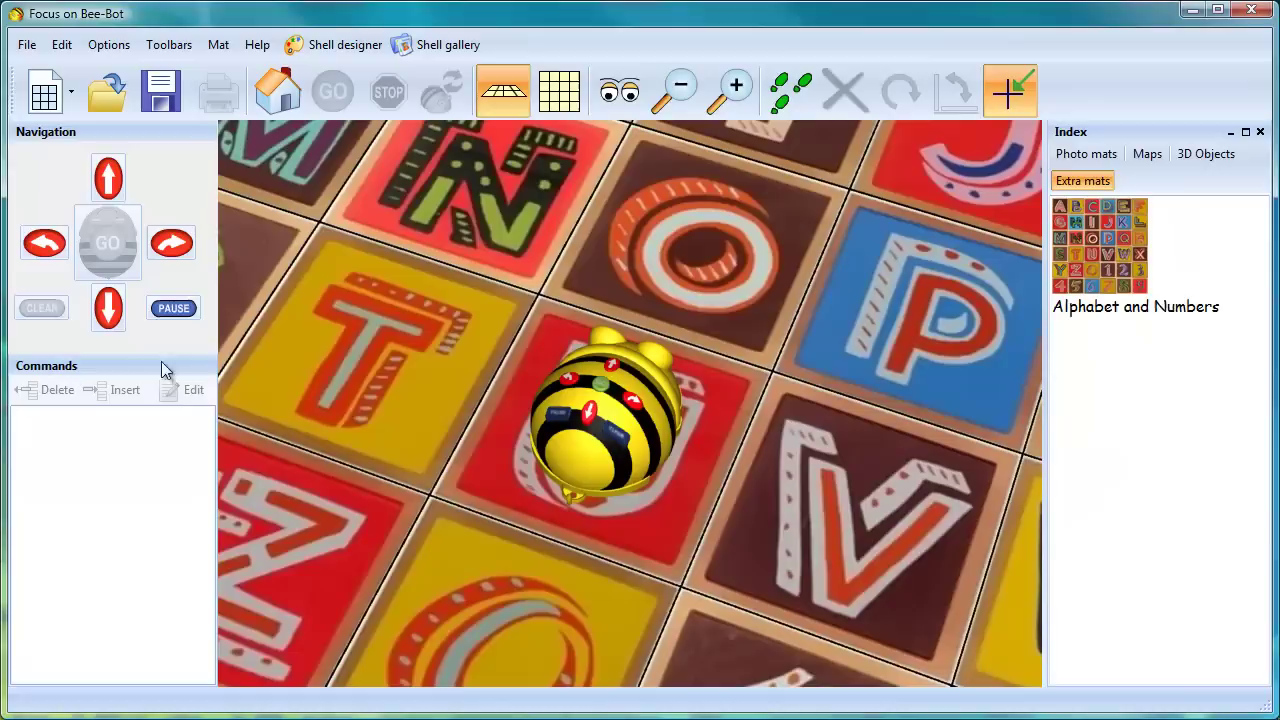
Set up a new collage mat with 3 rows, 3 columns and the name Class 1
{"action": "left_click", "coordinate": [45, 90]}
{"action": "left_click", "coordinate": [100, 168]}
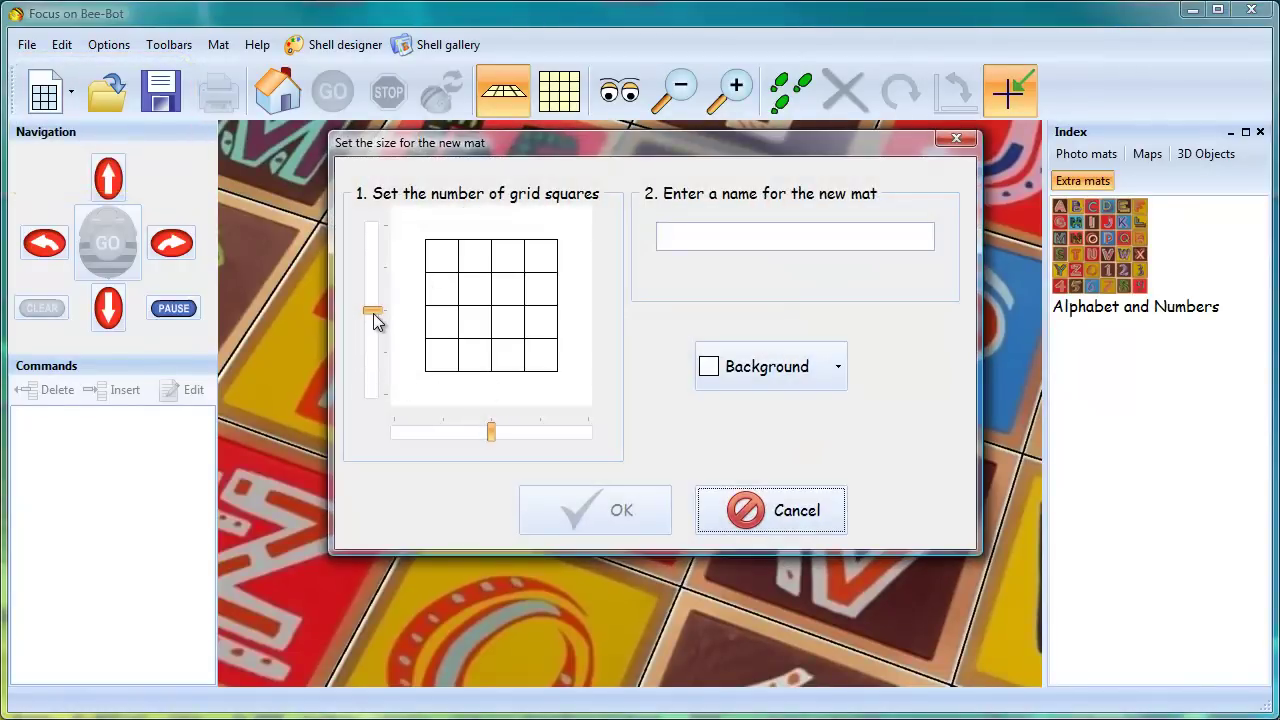
{"action": "left_click_drag", "start_coordinate": [373, 318], "coordinate": [378, 358]}
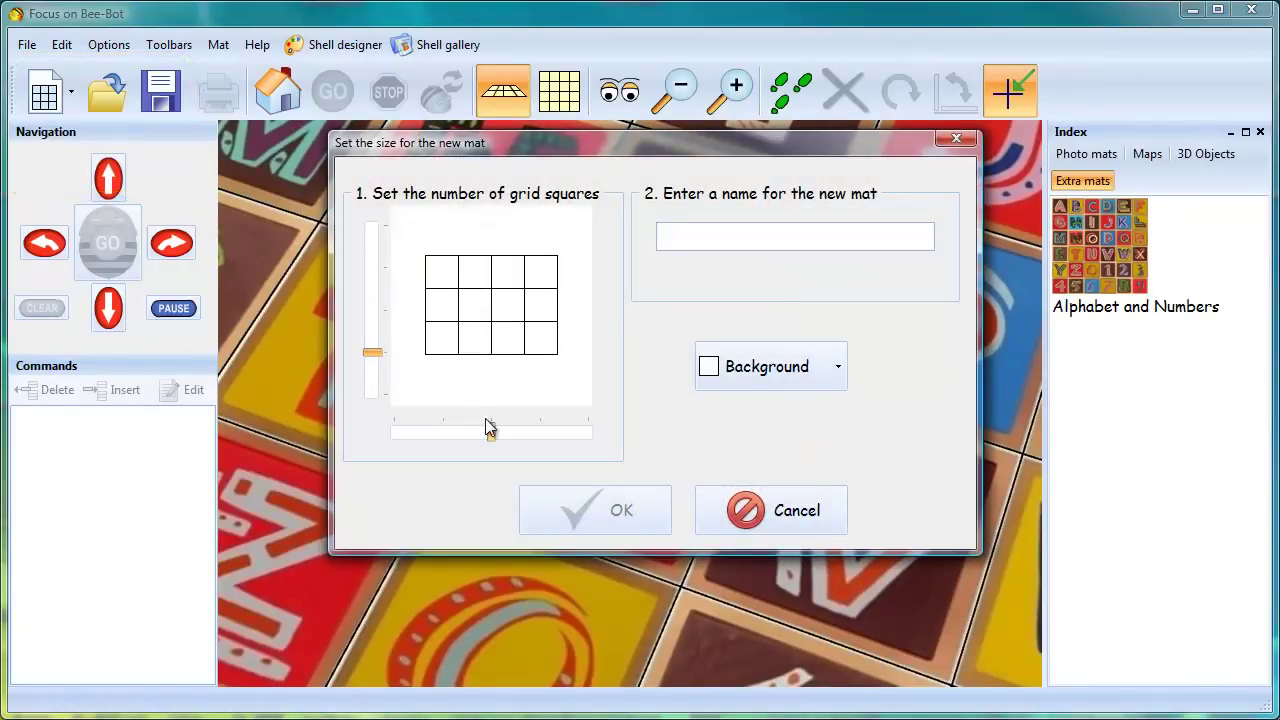
{"action": "left_click_drag", "start_coordinate": [488, 428], "coordinate": [457, 436]}
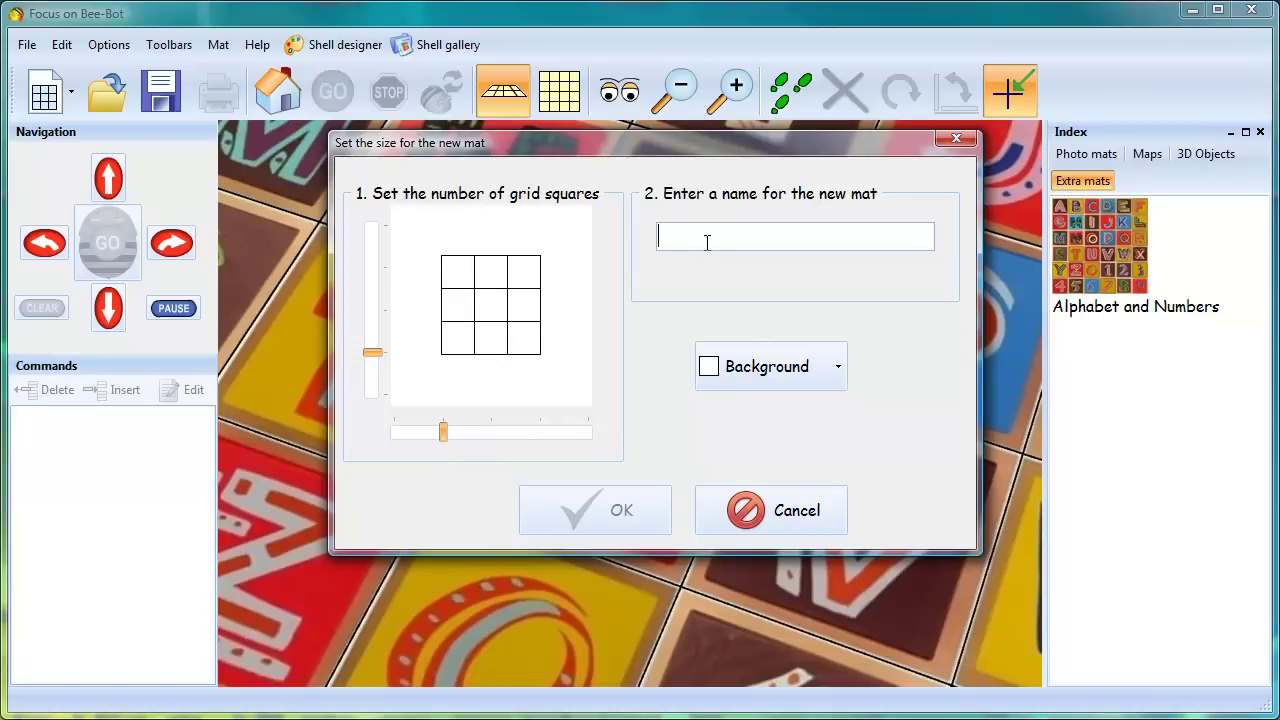
{"action": "type", "text": "Class 1"}
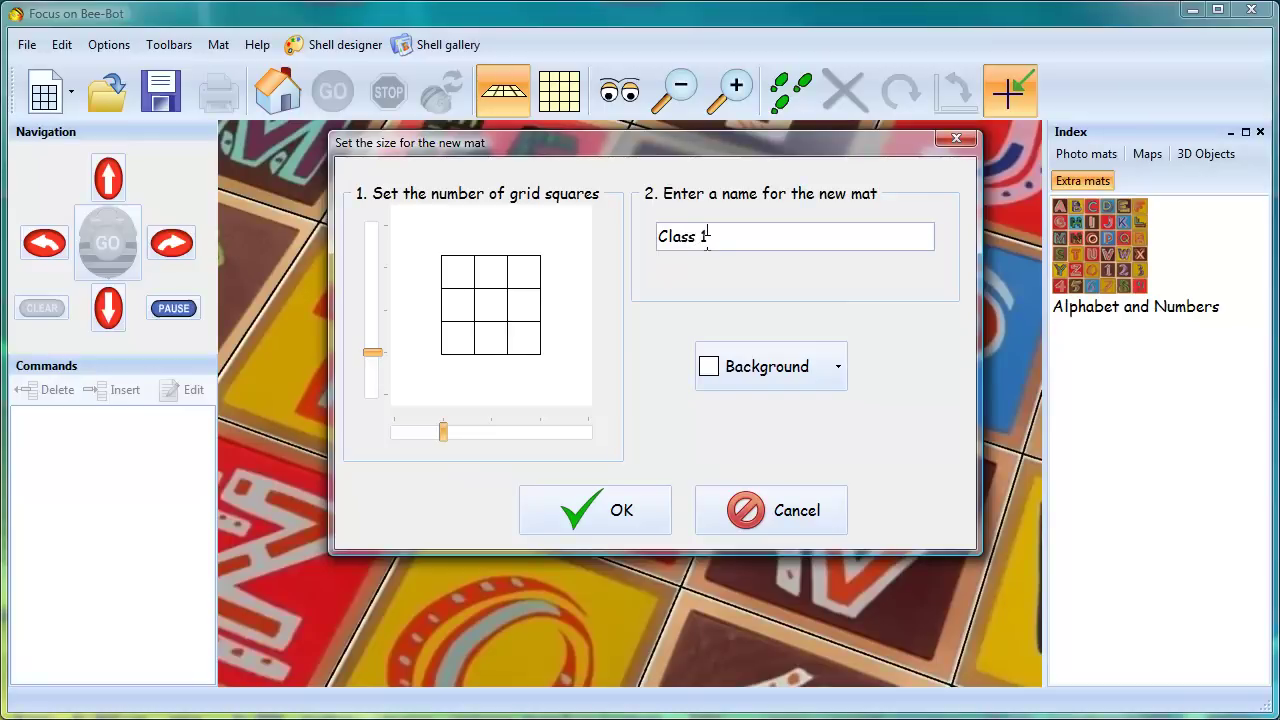
Create the Class 1 collage mat and fill its top-left square with a cropped class photo
{"action": "left_click", "coordinate": [591, 506]}
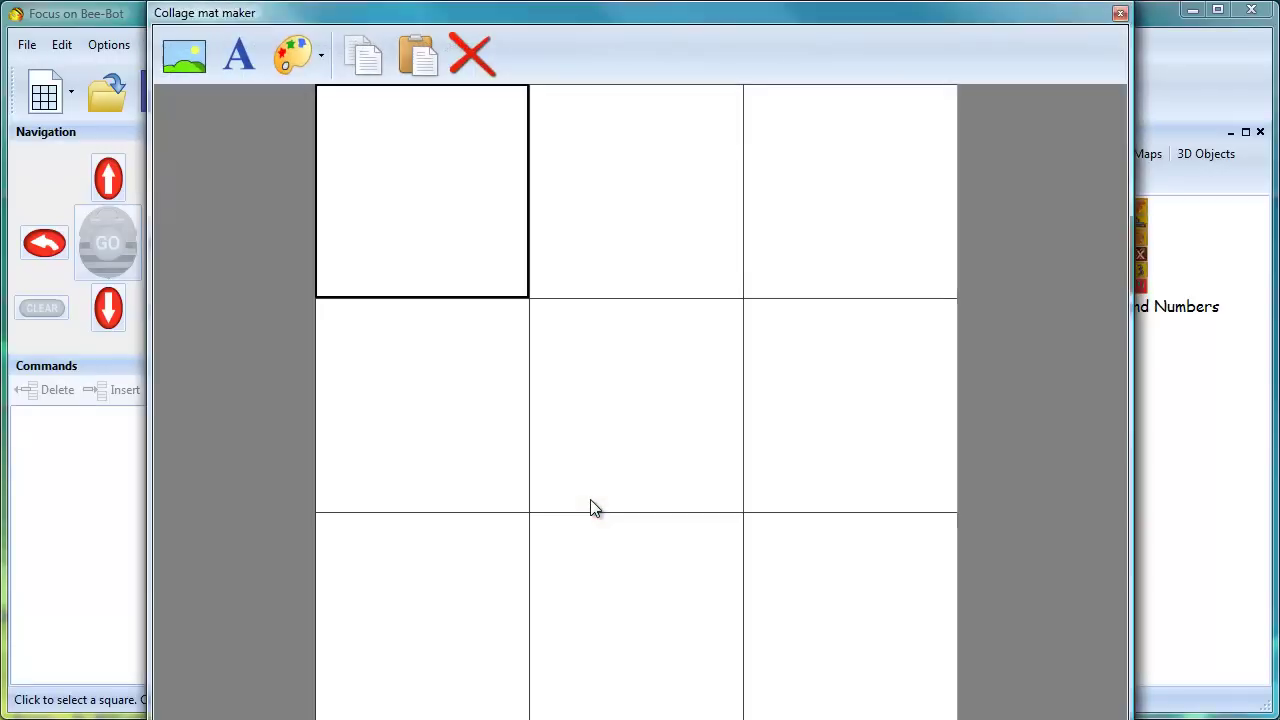
{"action": "left_click", "coordinate": [185, 55]}
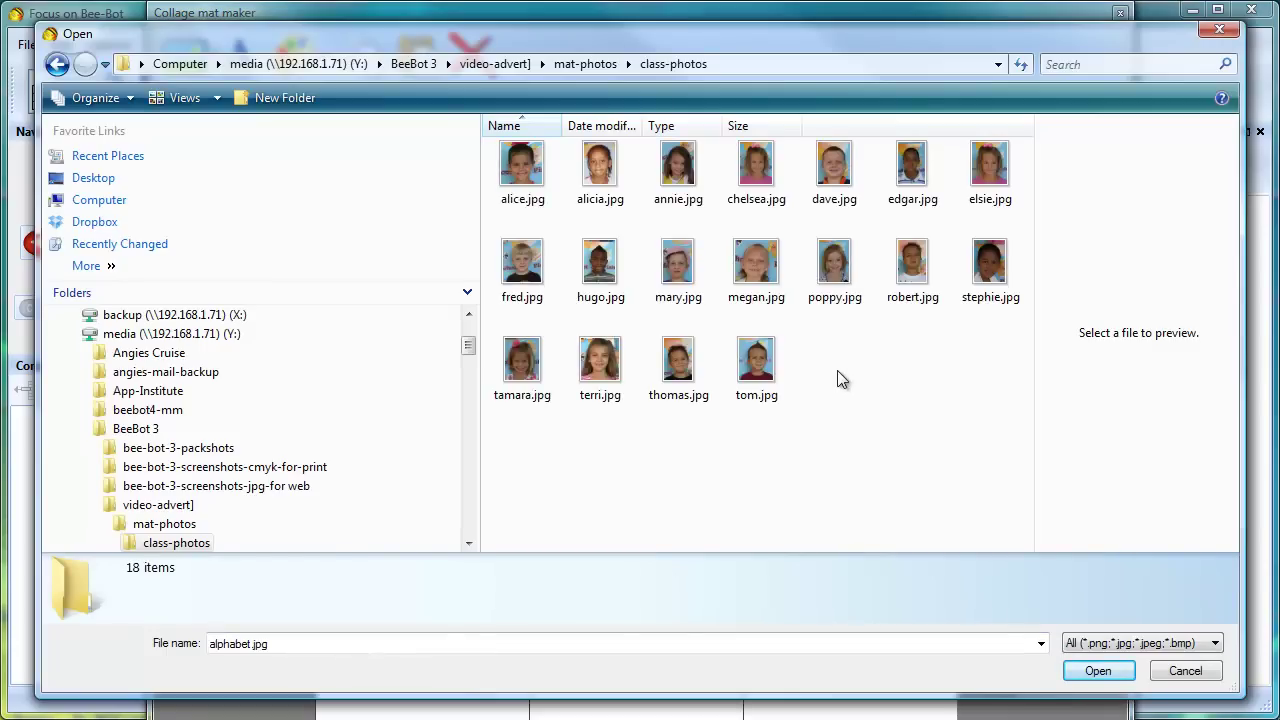
{"action": "left_click", "coordinate": [535, 180]}
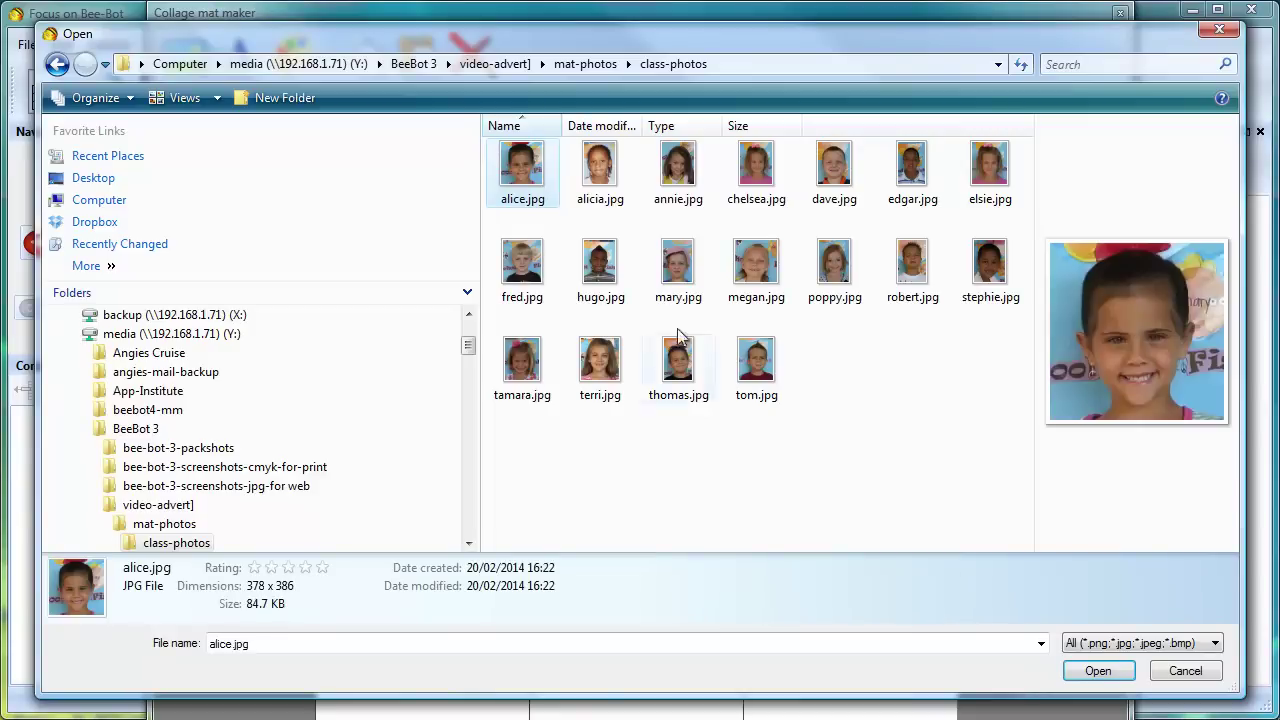
{"action": "left_click", "coordinate": [1097, 671]}
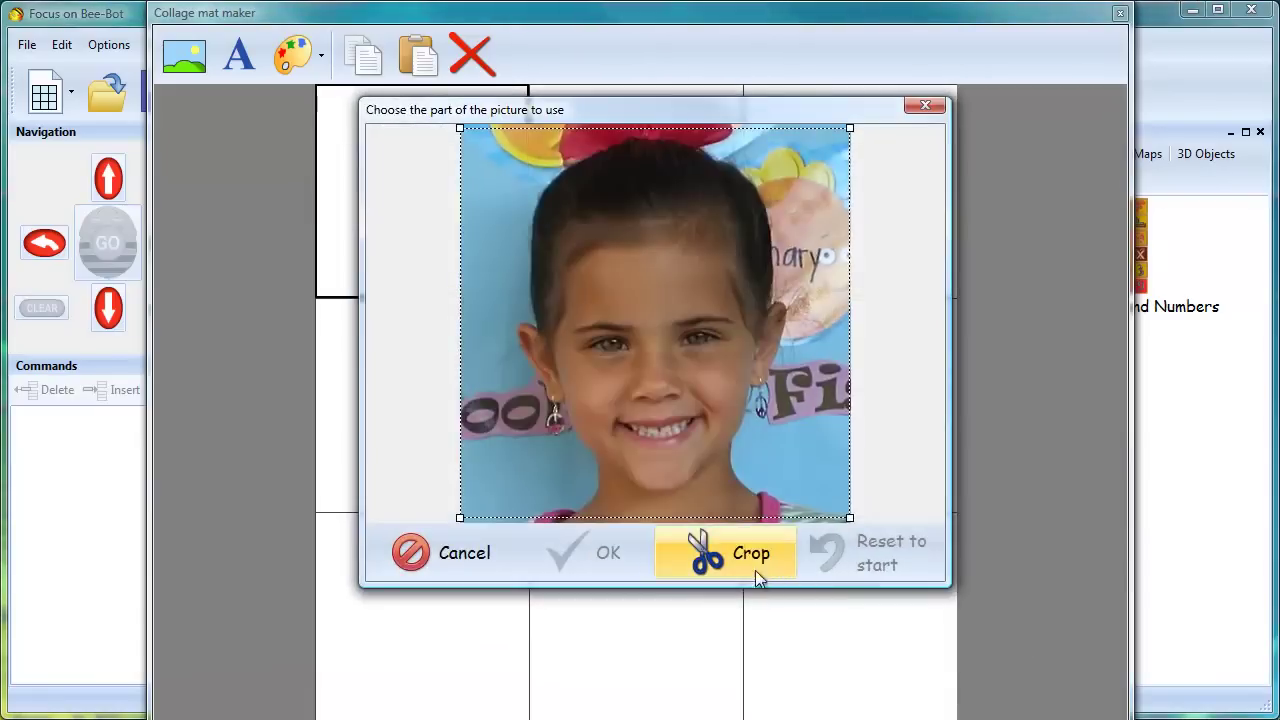
{"action": "left_click", "coordinate": [740, 556]}
{"action": "left_click", "coordinate": [620, 550]}
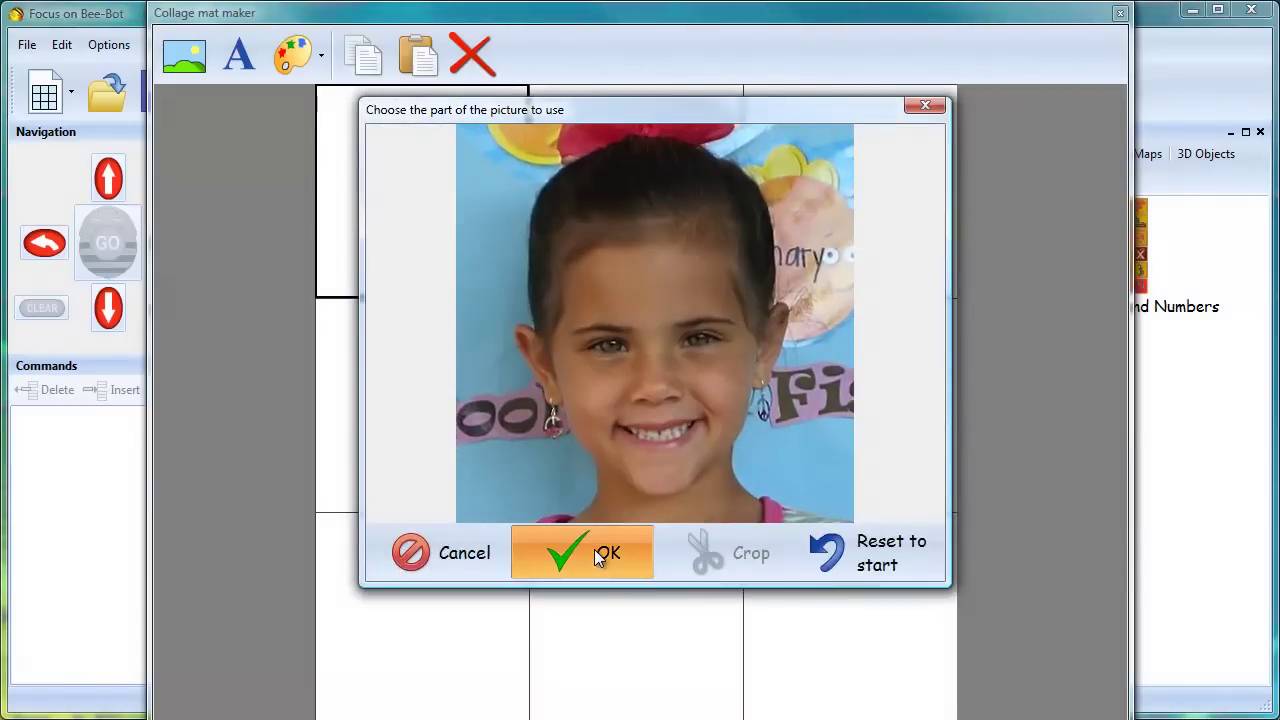
{"action": "left_click", "coordinate": [620, 212]}
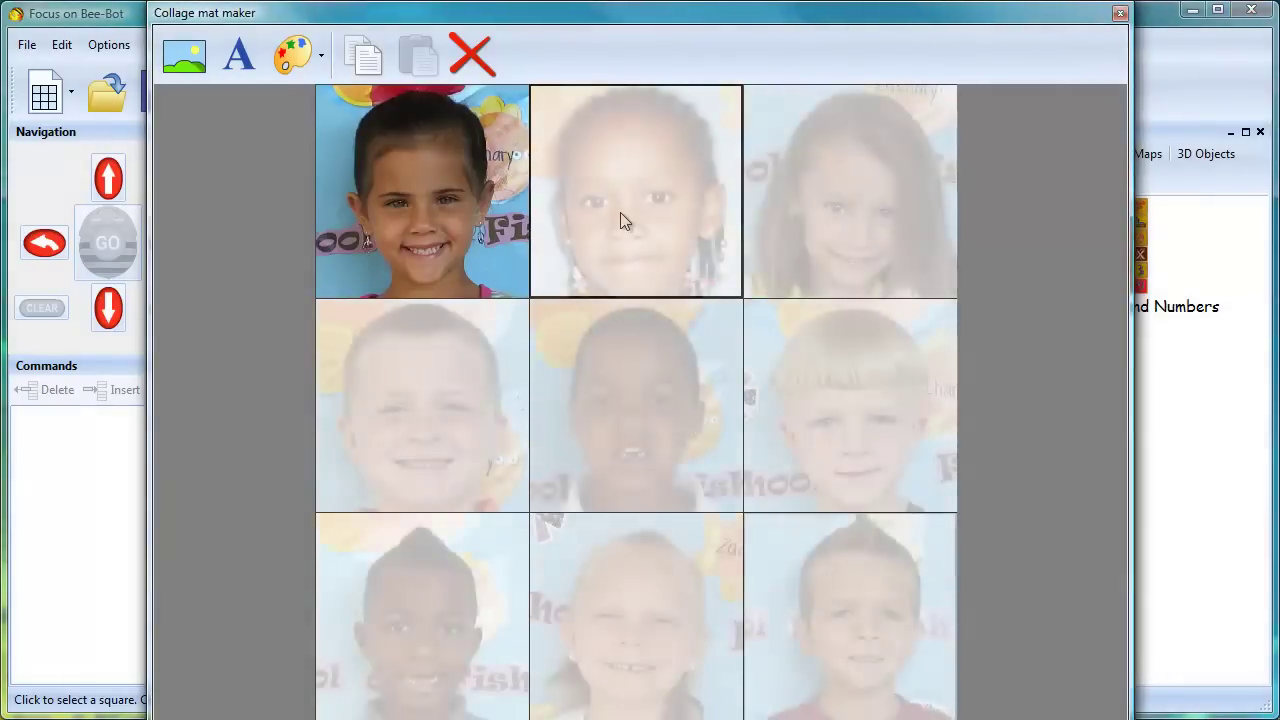